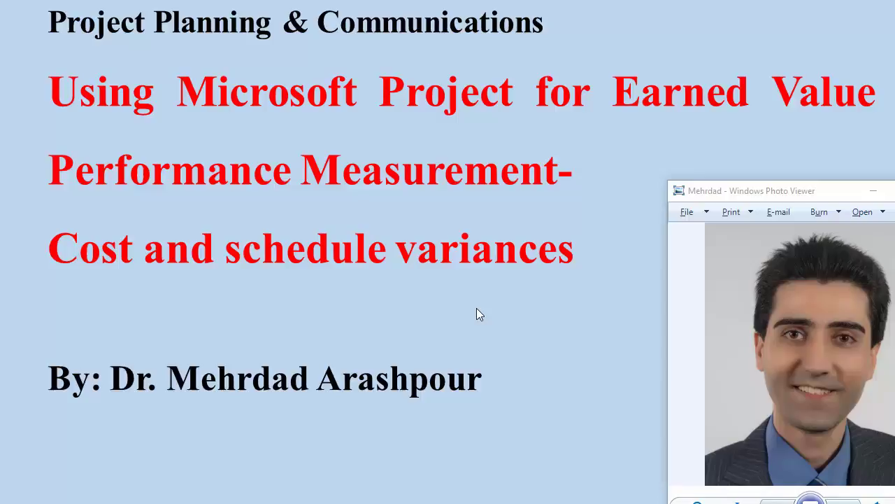
Step: Leave the PowerPoint earned value slide and bring up the Microsoft Project construction schedule
key("alt+Tab")
key("alt+Tab")
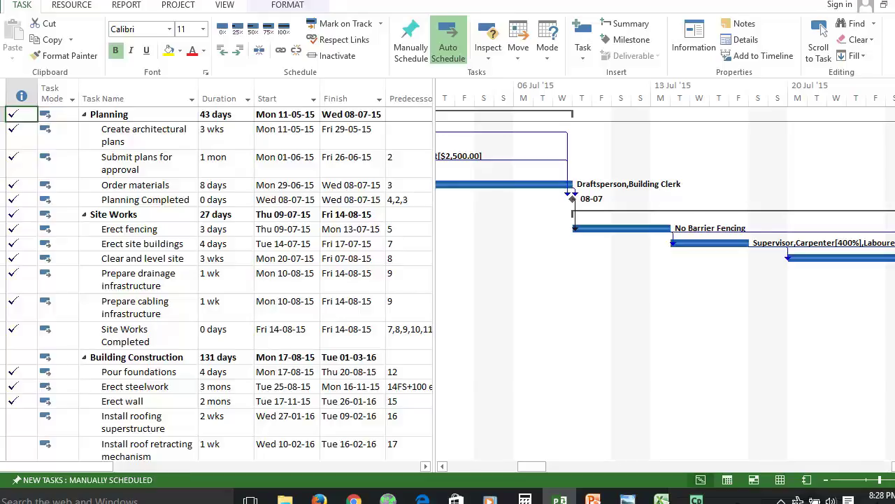
Step: Change the schedule to the Task Usage view, showing each task's resource work hours by day
right_click(1, 67)
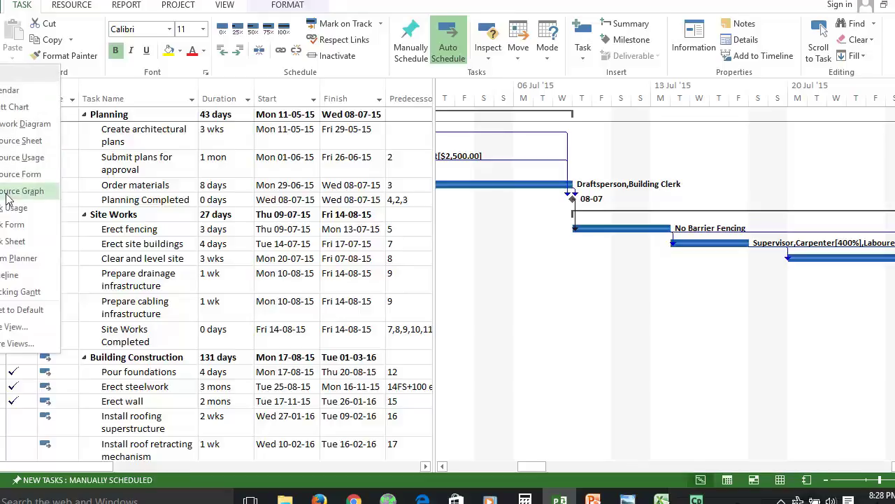
left_click(9, 207)
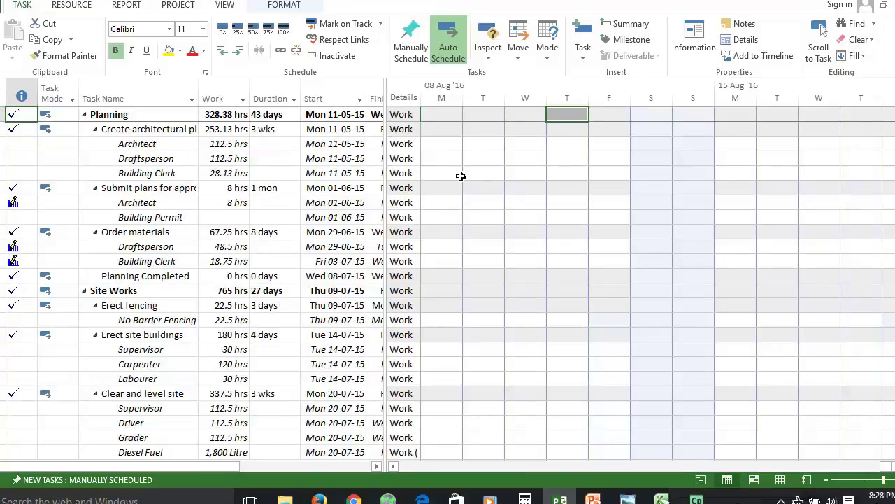
right_click(439, 84)
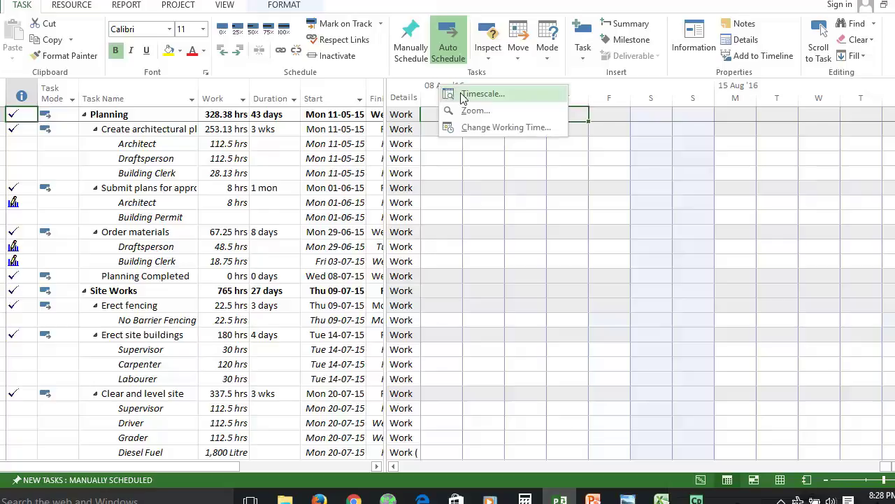
Step: Set the timescale to show one tier, with the middle tier in Months
left_click(462, 95)
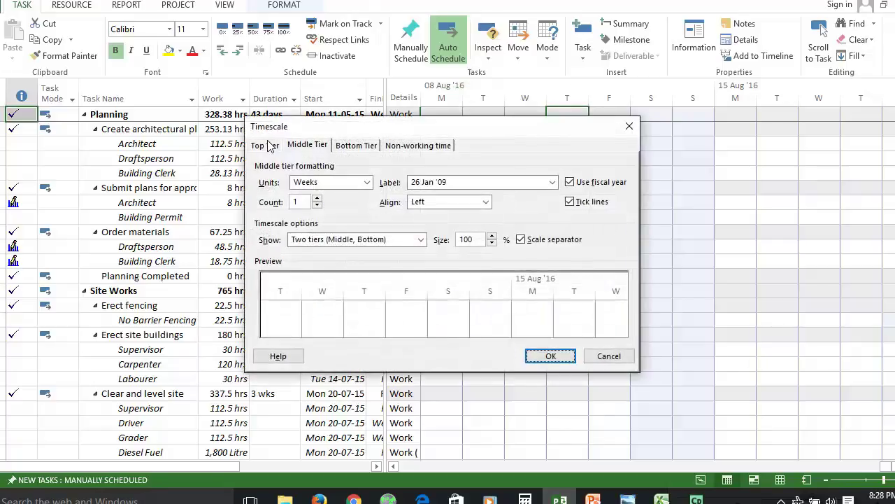
left_click(265, 145)
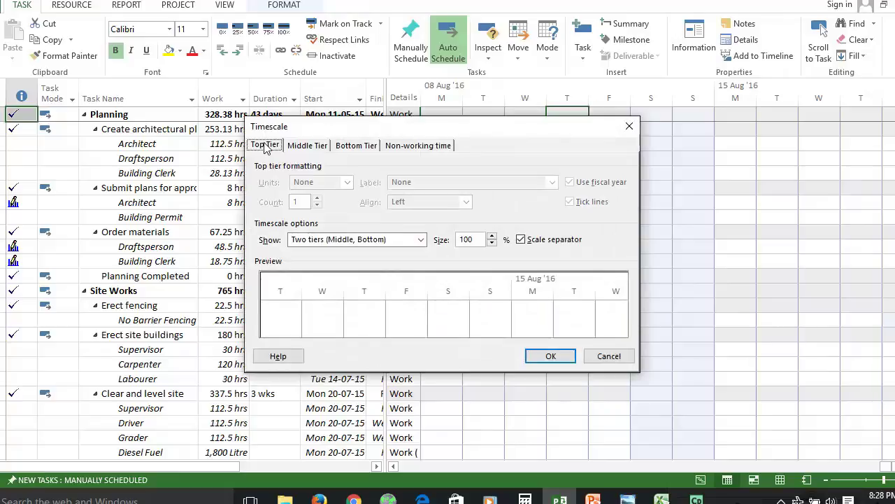
left_click(420, 240)
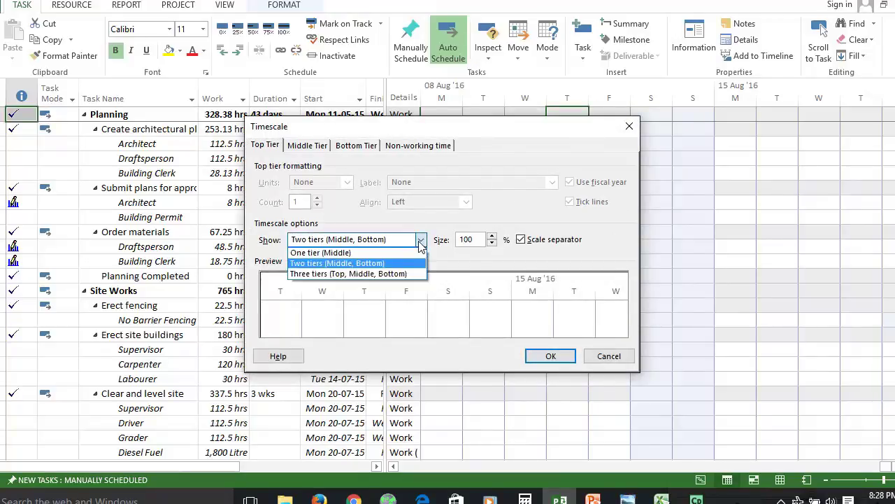
left_click(374, 255)
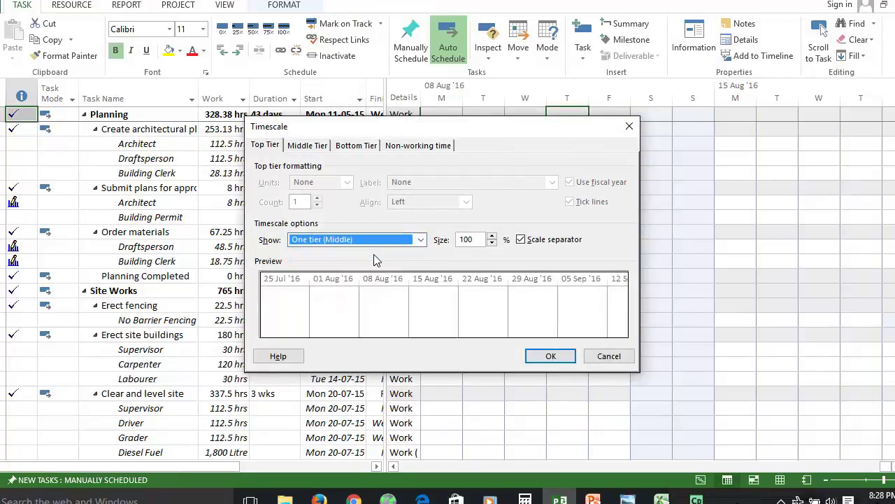
left_click(324, 149)
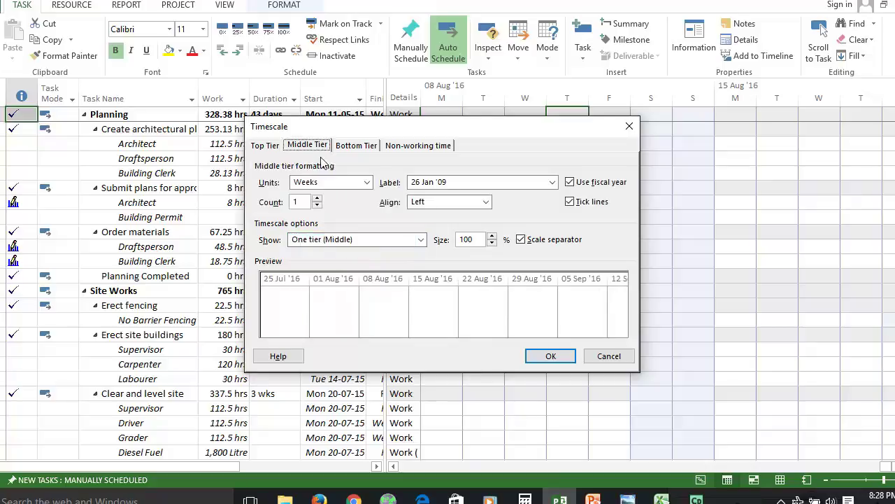
left_click(365, 182)
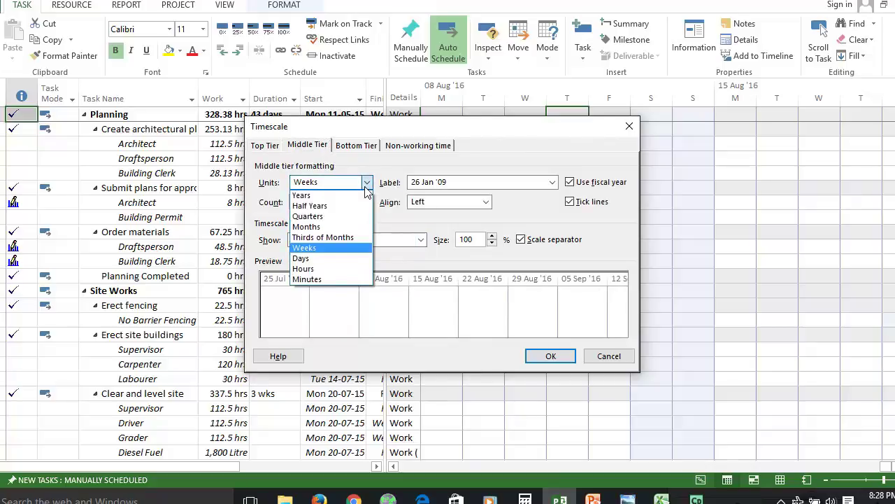
left_click(328, 227)
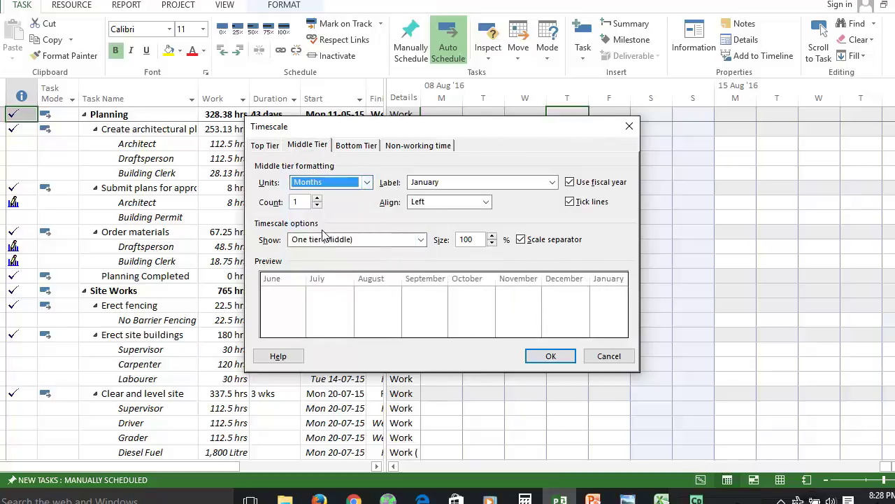
left_click(550, 356)
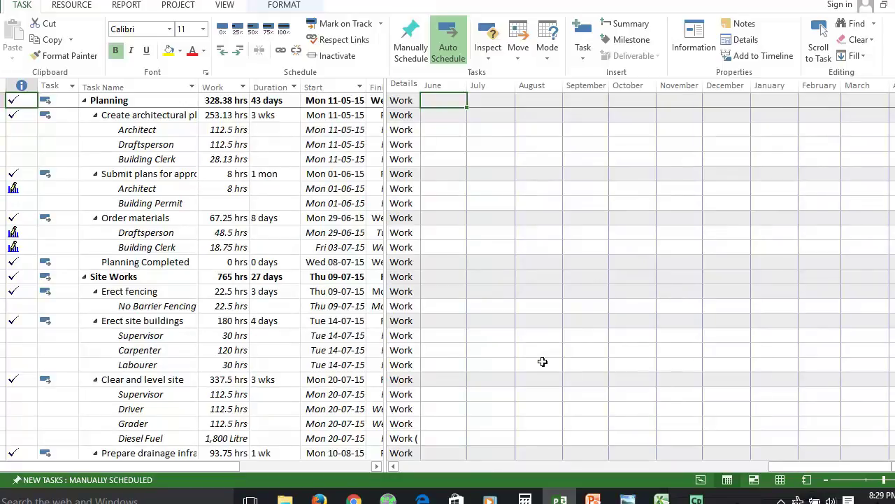
Step: Collapse the Planning, Site Works, Building Construction, Fit Out and Commissioning summary tasks
left_click(99, 100)
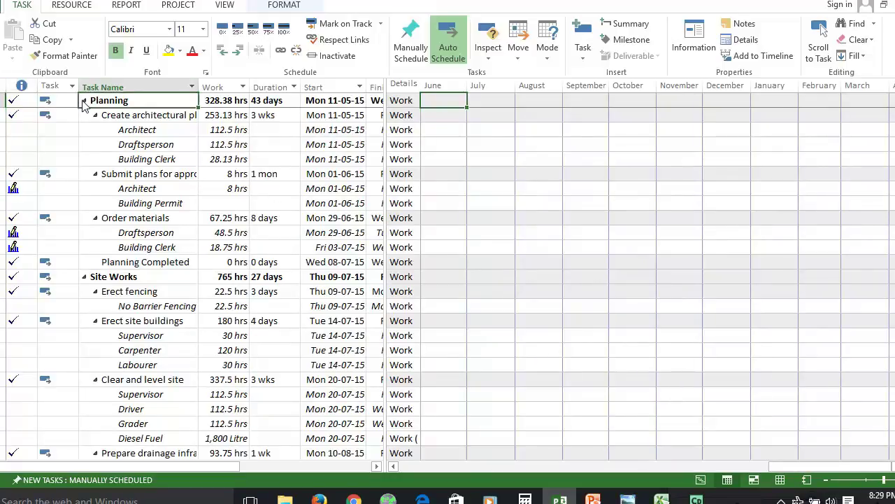
left_click(84, 100)
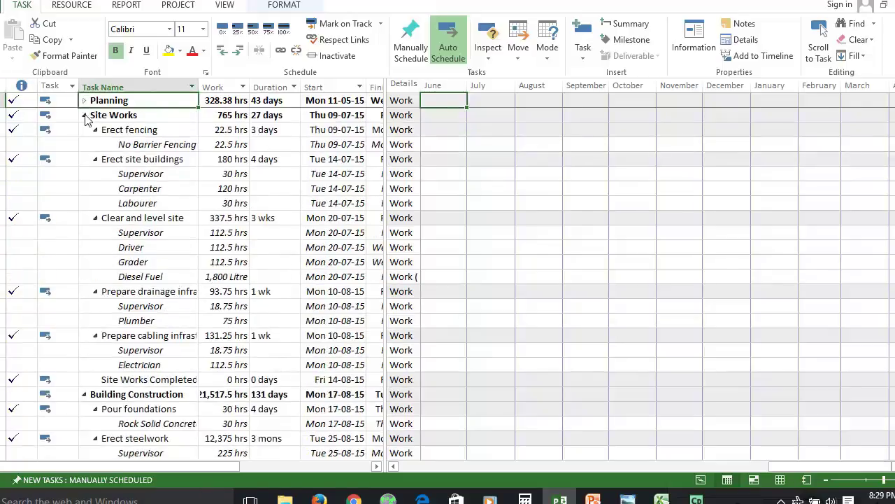
left_click(84, 114)
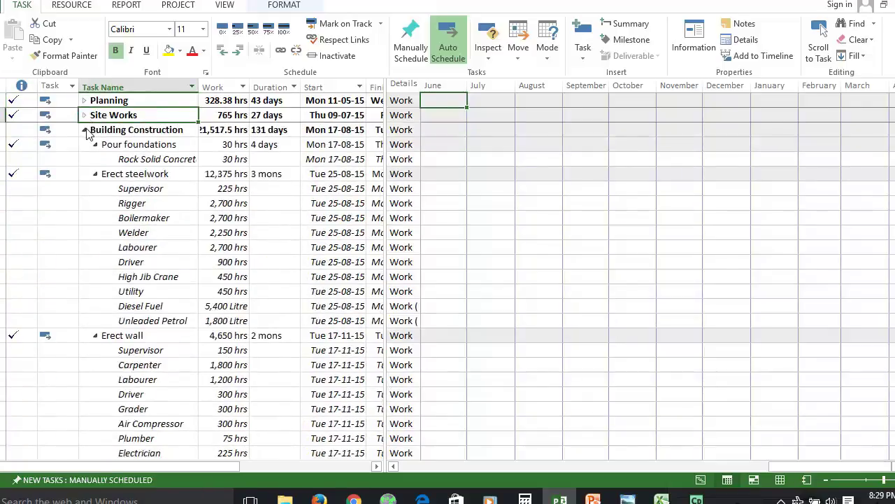
left_click(84, 130)
left_click(84, 144)
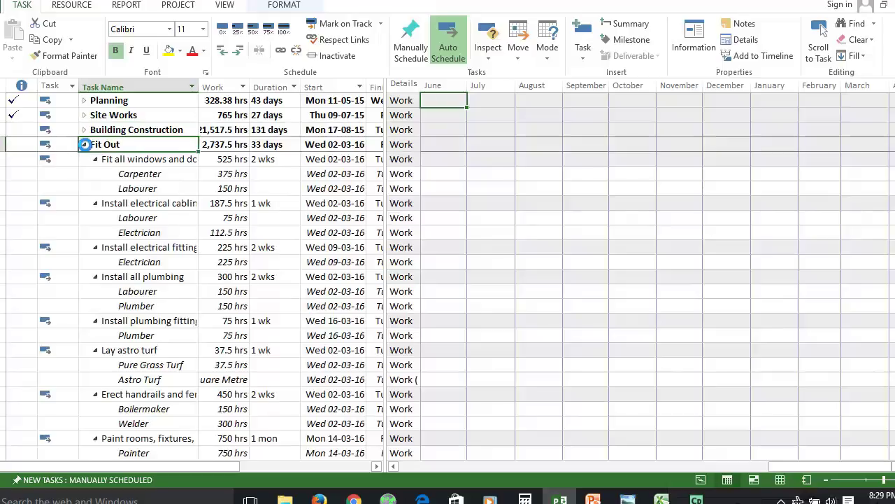
left_click(85, 144)
left_click(84, 159)
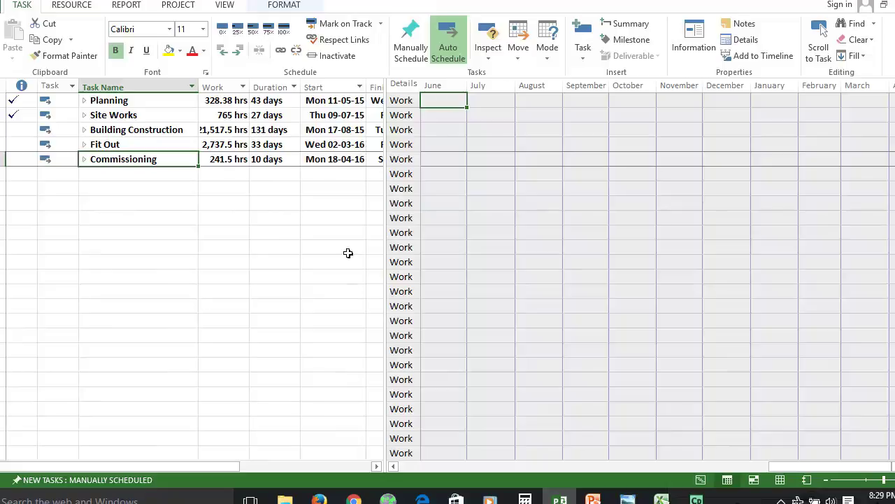
Step: In Detail Styles, add Baseline Cost to the shown fields and hide Work
right_click(493, 245)
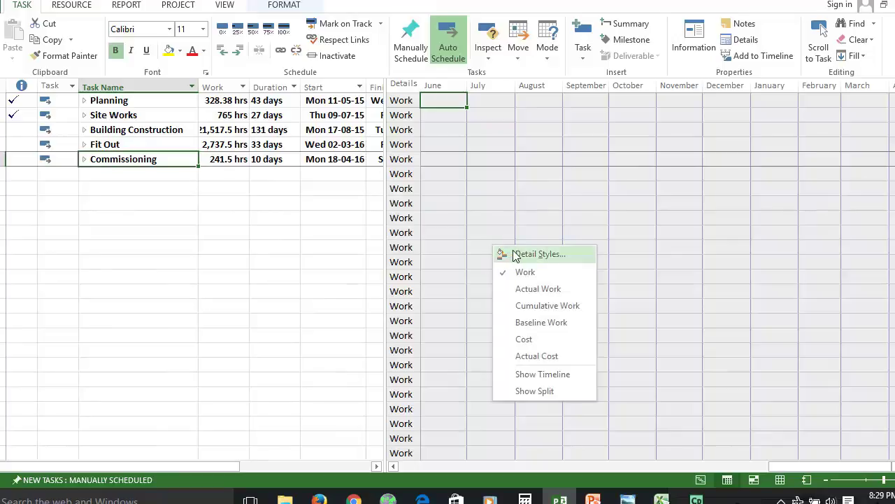
left_click(514, 253)
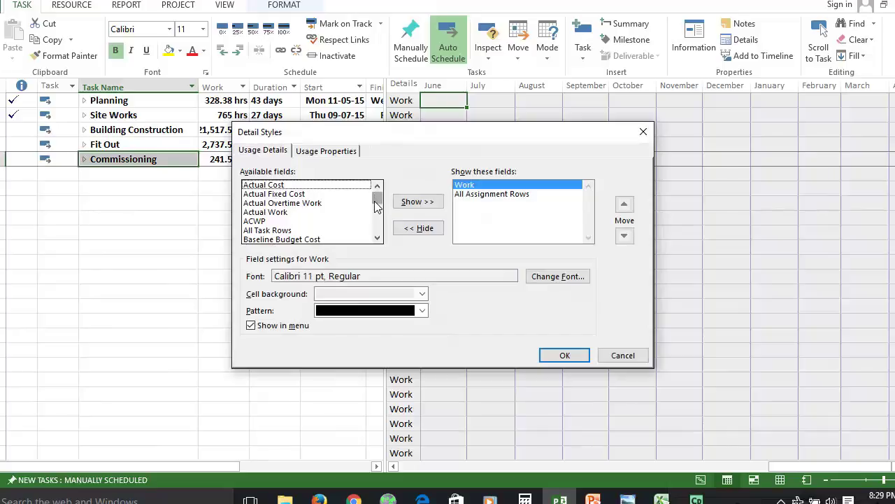
left_click(378, 238)
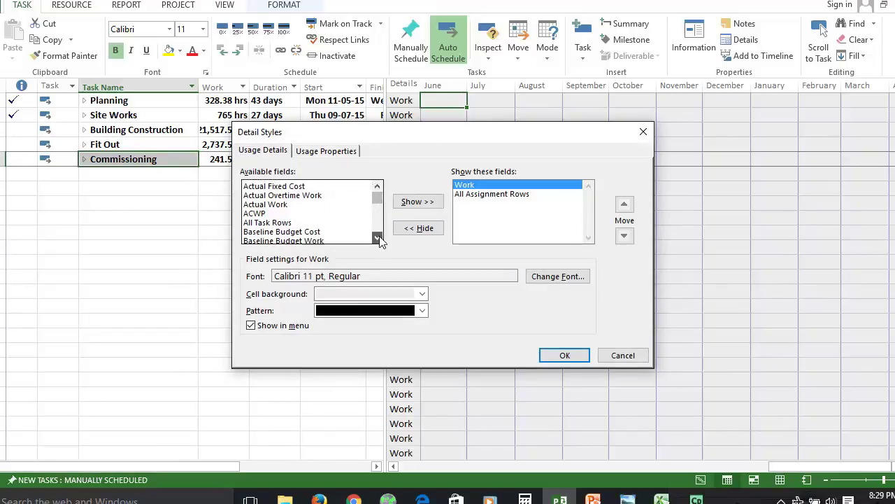
left_click(378, 238)
left_click(379, 239)
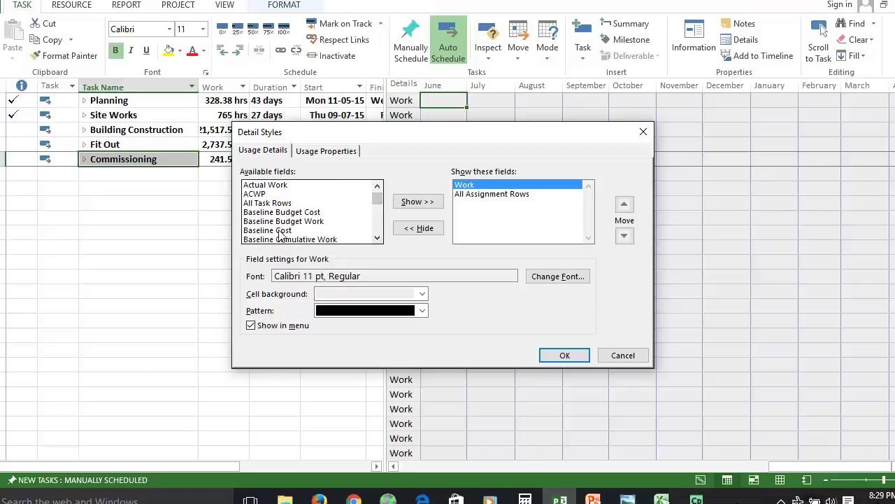
left_click(283, 230)
left_click(419, 202)
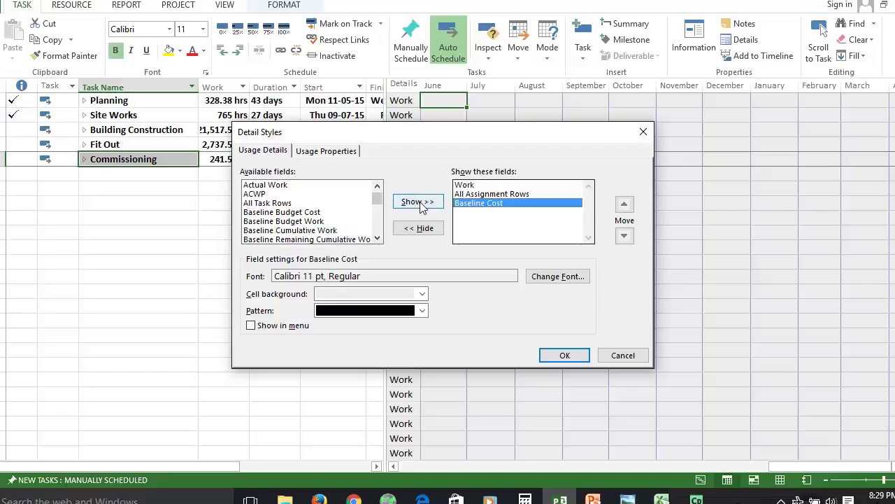
left_click(473, 184)
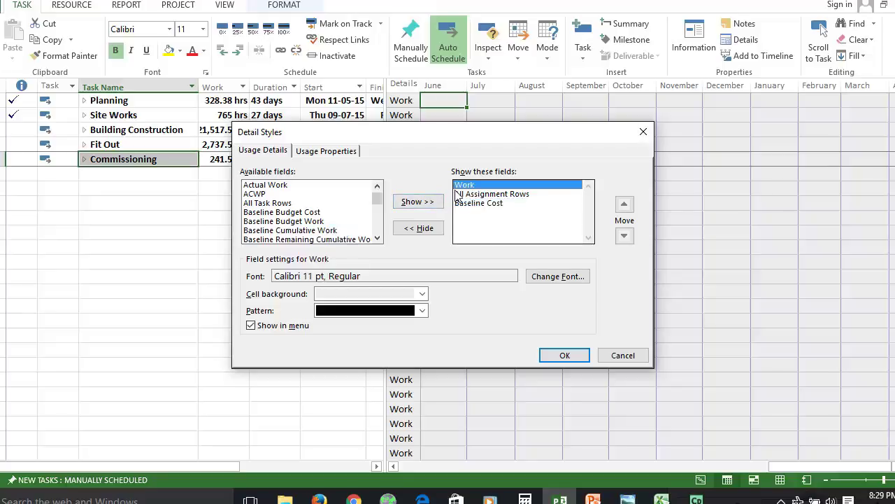
left_click(418, 228)
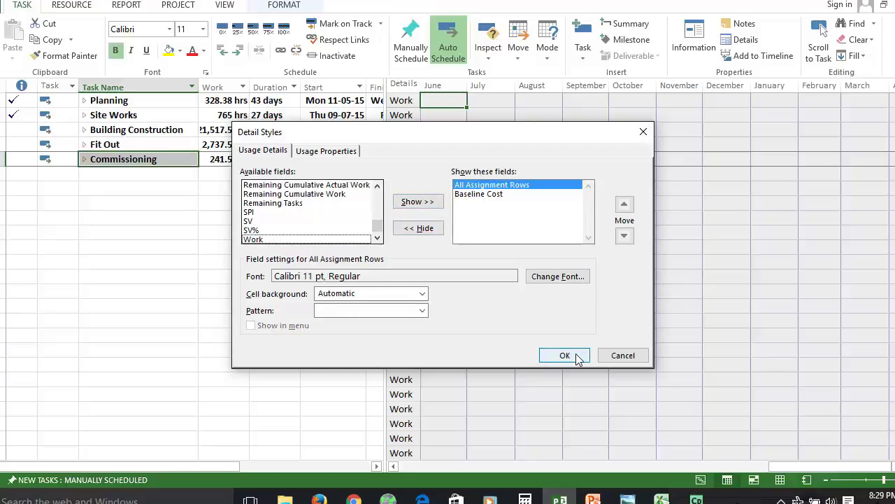
left_click(578, 357)
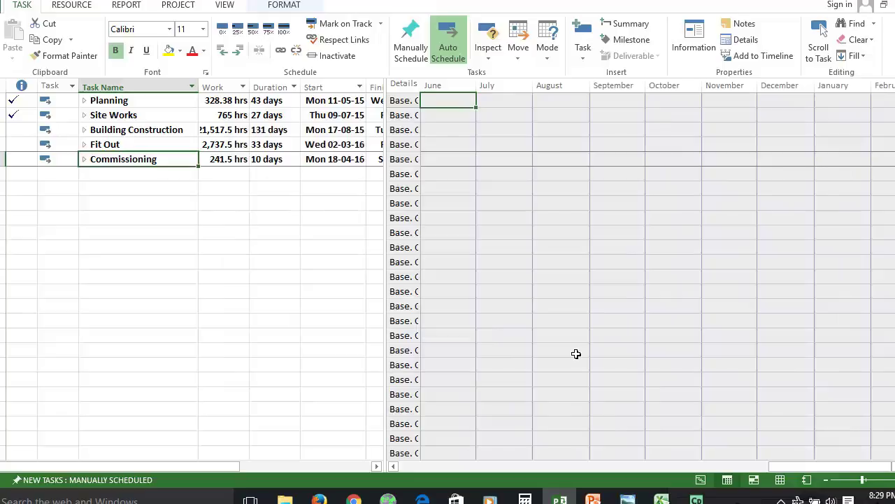
Step: Copy the monthly baseline costs for all five phases, from Planning's $21,375.00 through March, then return to Excel
left_click(393, 468)
left_click(394, 467)
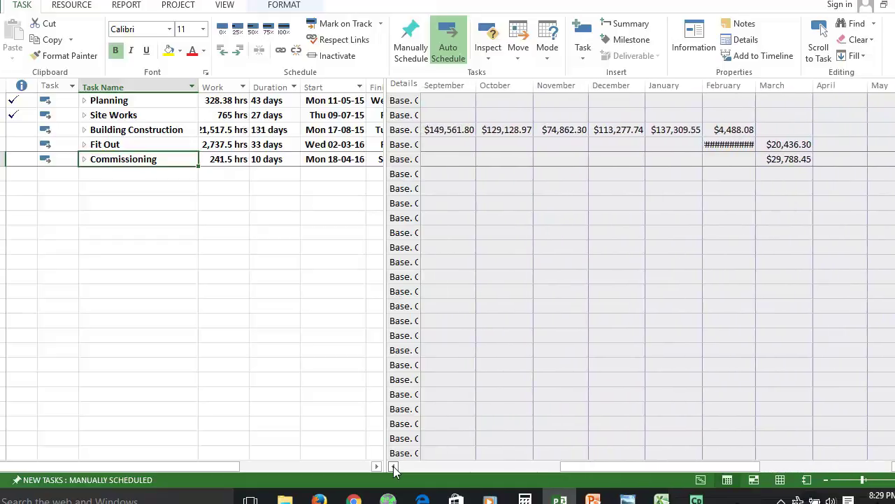
left_click(394, 467)
left_click(394, 467)
left_click(394, 467)
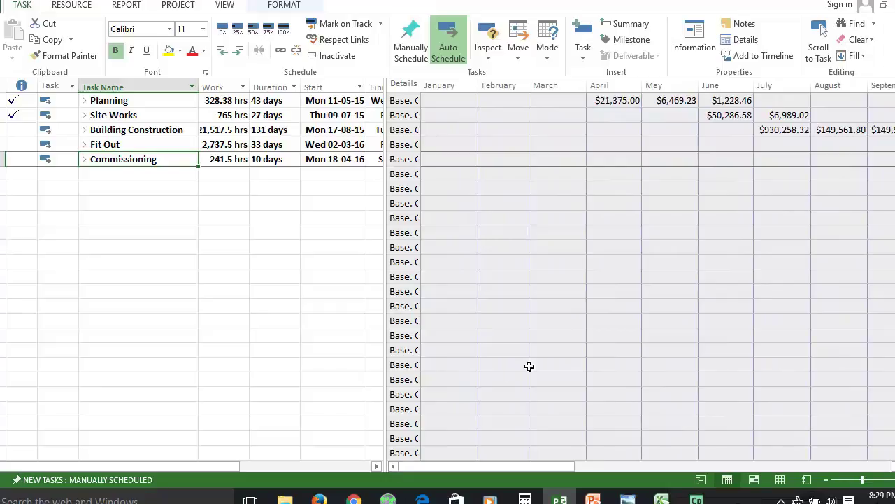
left_click(615, 102)
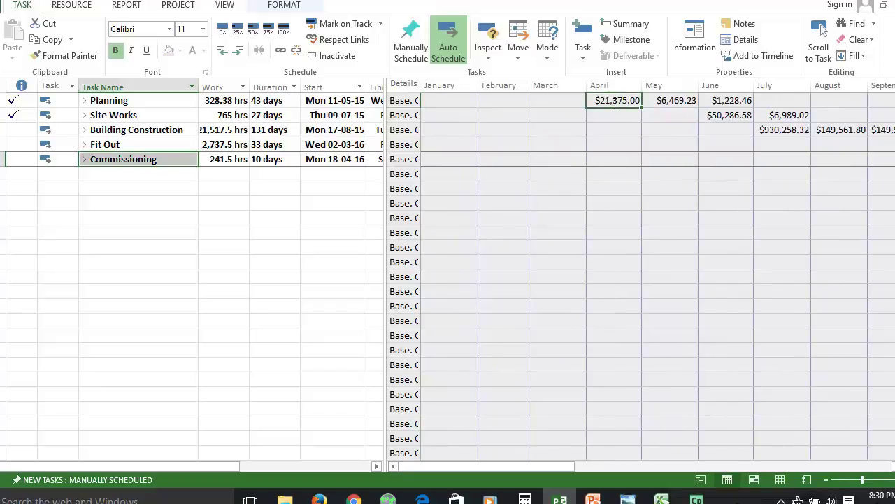
key("shift+Down")
key("shift+Down")
key("shift+Down")
key("shift+Down")
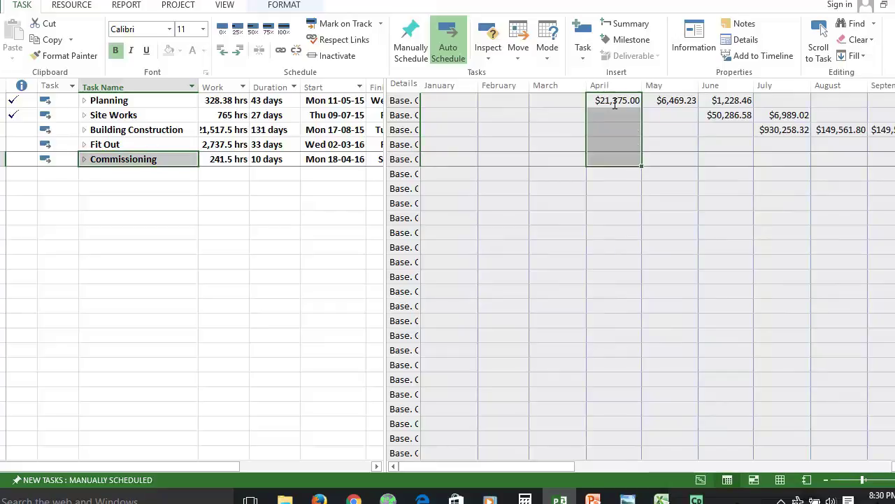
key("shift+Right")
key("shift+Right")
key("shift+Right")
key("shift+Right")
key("shift+Right")
key("shift+Right")
key("shift+Right")
key("shift+Right")
key("shift+Right")
key("shift+Right")
key("shift+Right")
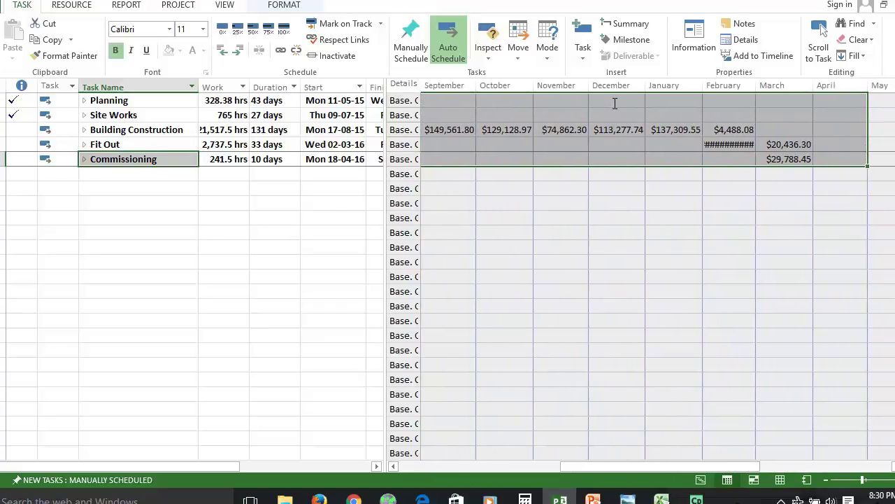
key("shift+Left")
key("ctrl+c")
key("alt+Tab")
key("alt+Tab")
key("alt+Tab")
key("alt+Tab")
key("alt+Tab")
key("alt+Tab")
key("alt+Tab")
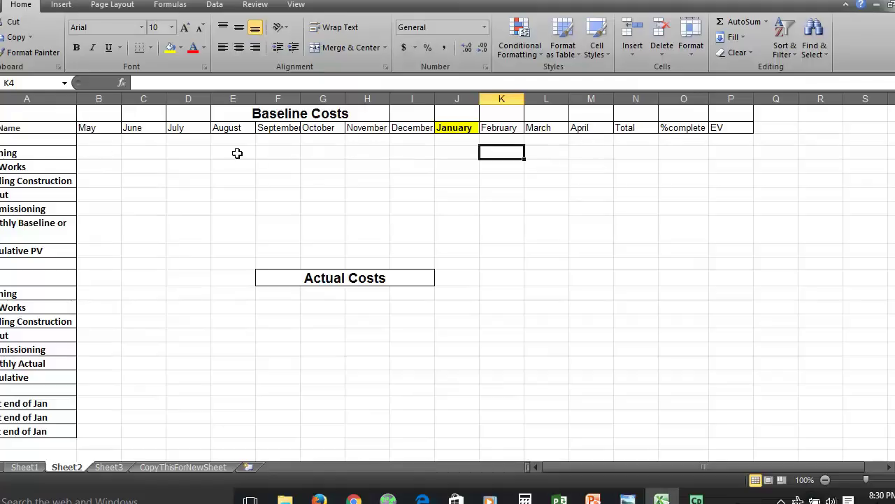
Step: Paste the baseline costs into B4 and auto-fit the May–April columns so every value shows
left_click(92, 152)
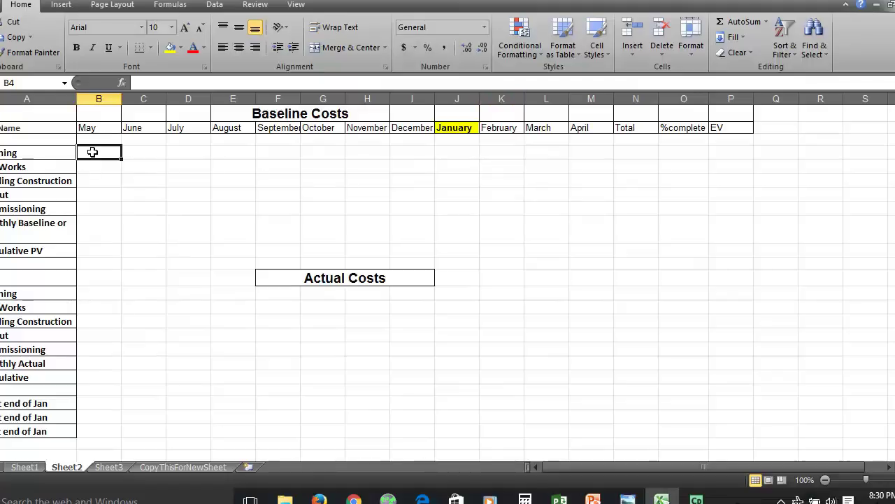
key("ctrl+v")
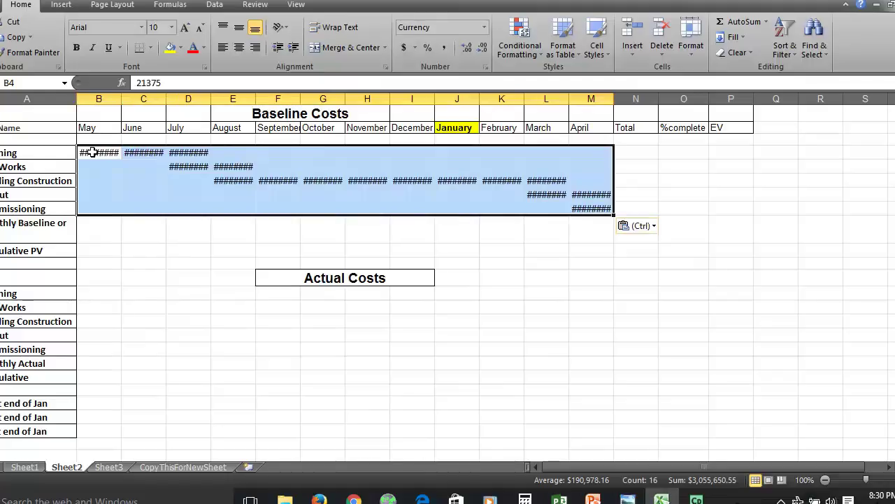
left_click_drag(112, 98, 532, 91)
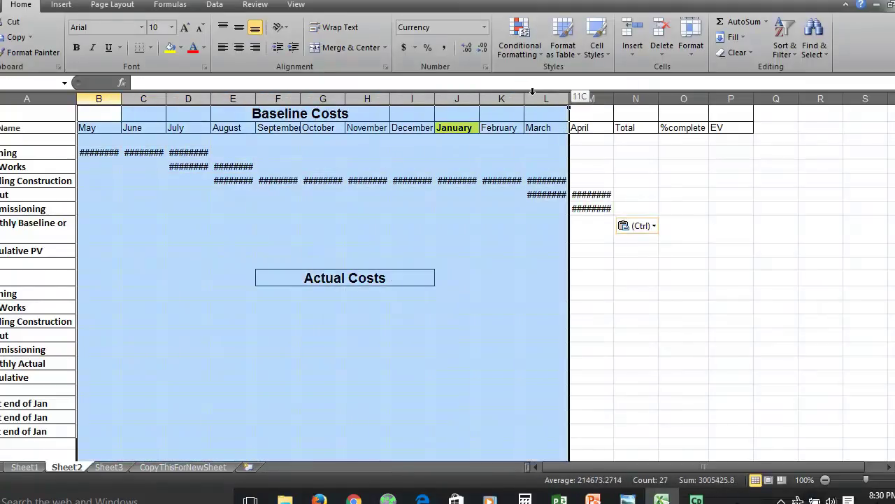
left_click(591, 98, "shift")
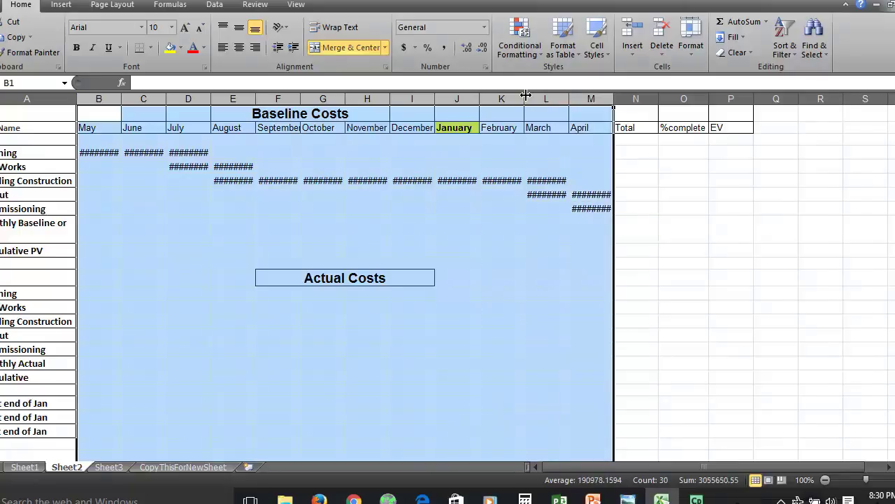
double_click(525, 95)
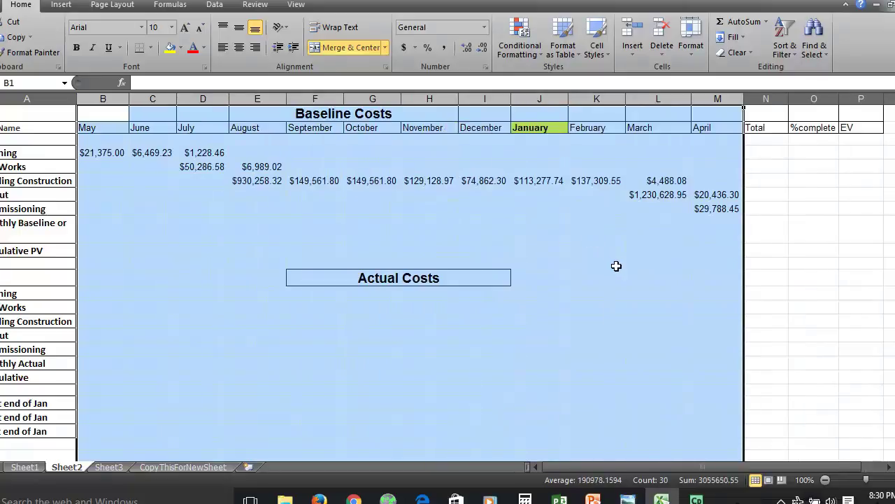
left_click(616, 266)
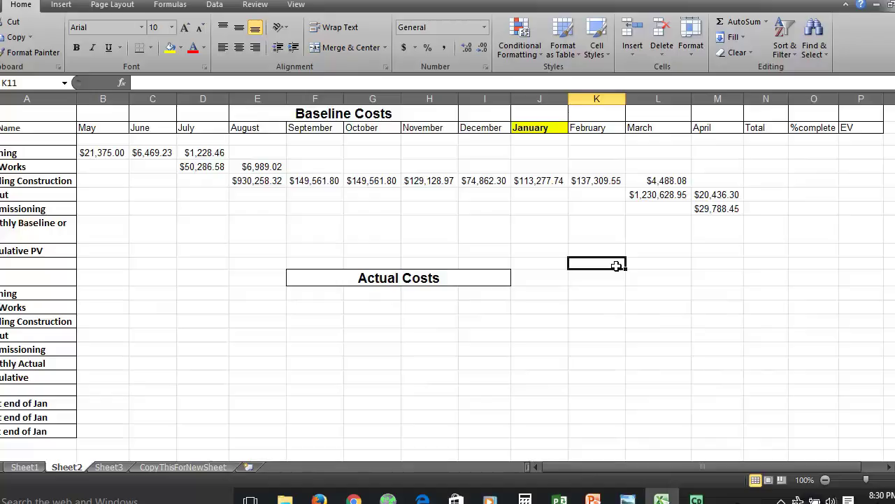
left_click(627, 500)
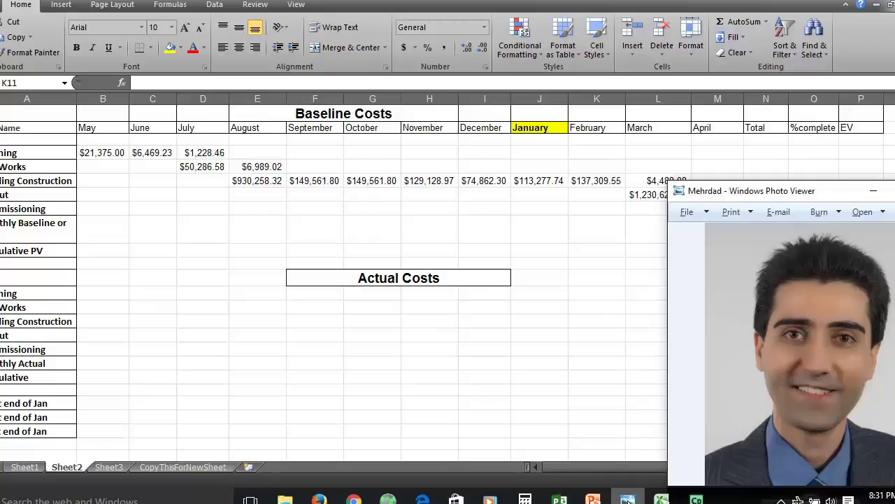
Step: In Detail Styles, replace Baseline Cost with Actual Cost in the grid's detail rows
key("alt+Tab")
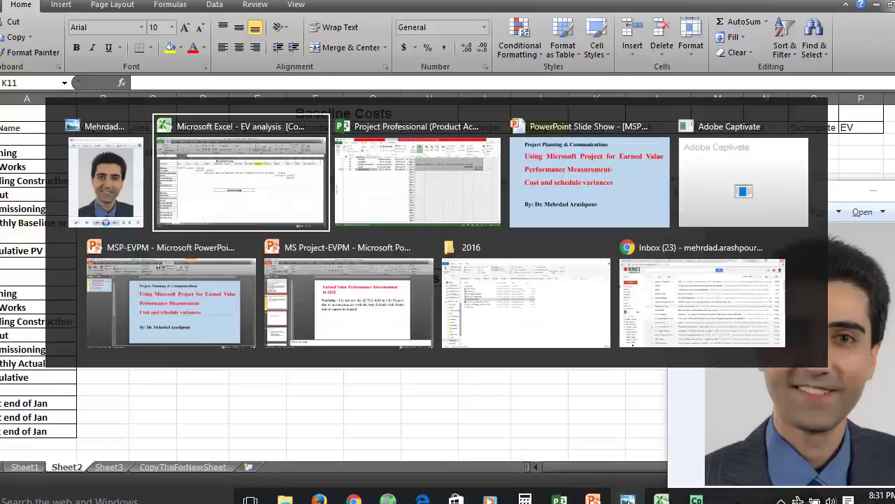
key("alt+Tab")
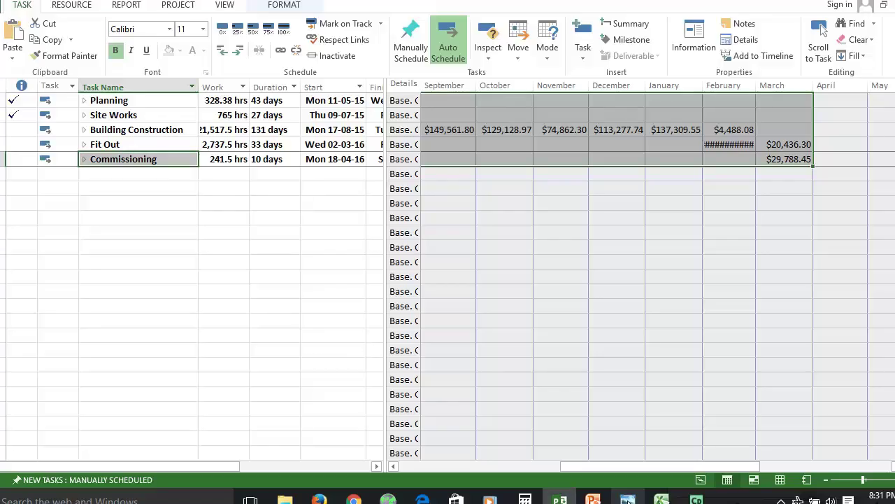
right_click(593, 203)
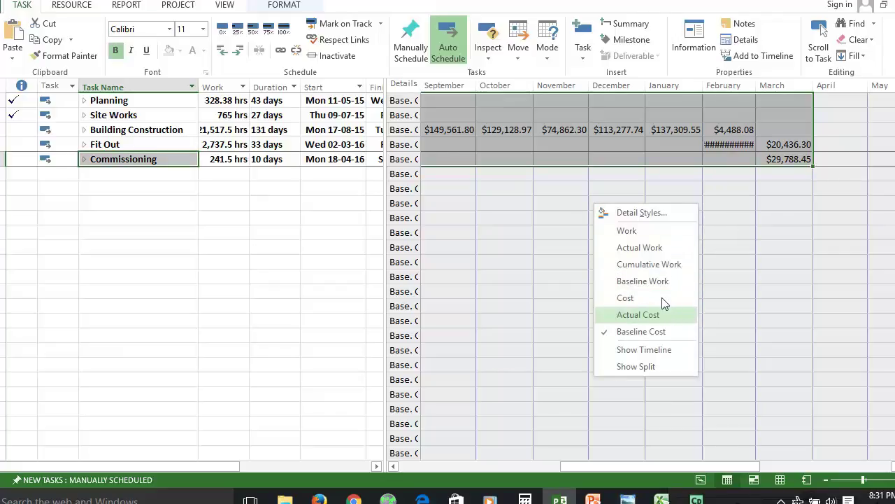
left_click(650, 214)
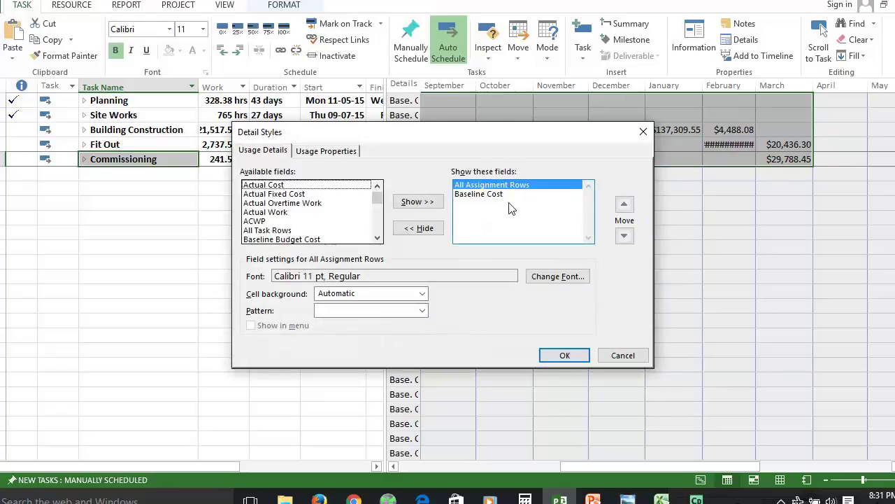
left_click(481, 196)
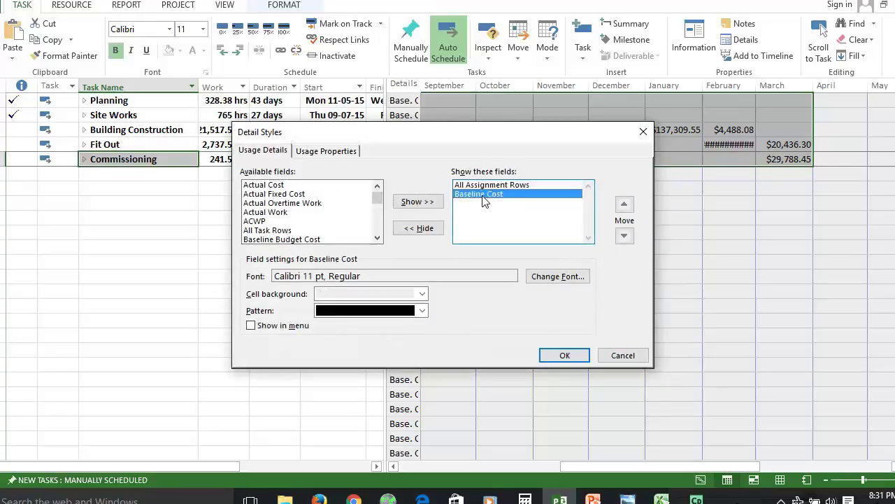
left_click(423, 228)
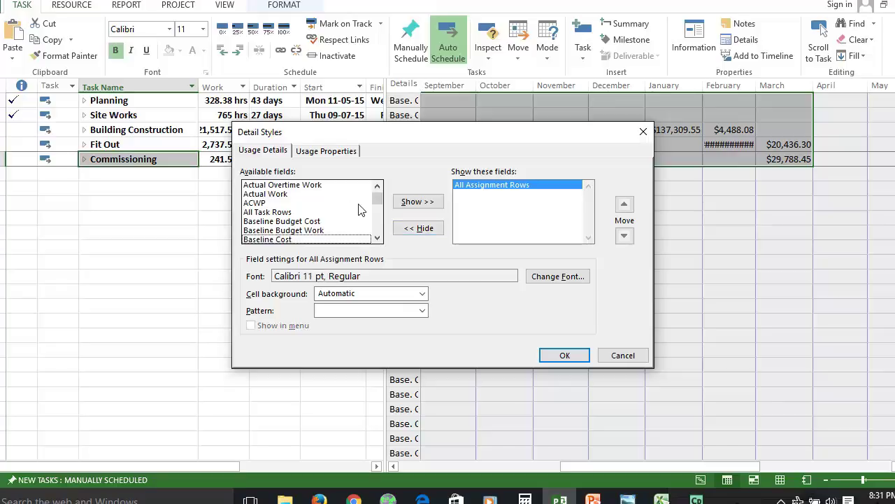
left_click(377, 186)
left_click(377, 186)
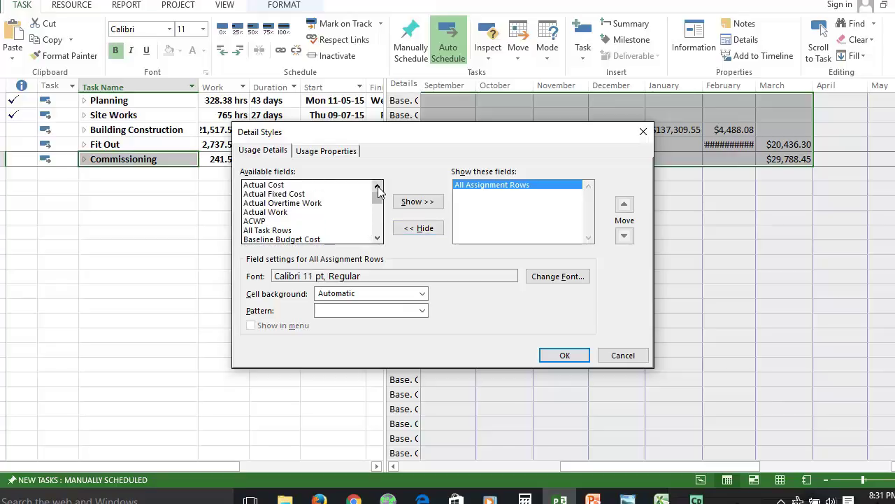
left_click(297, 186)
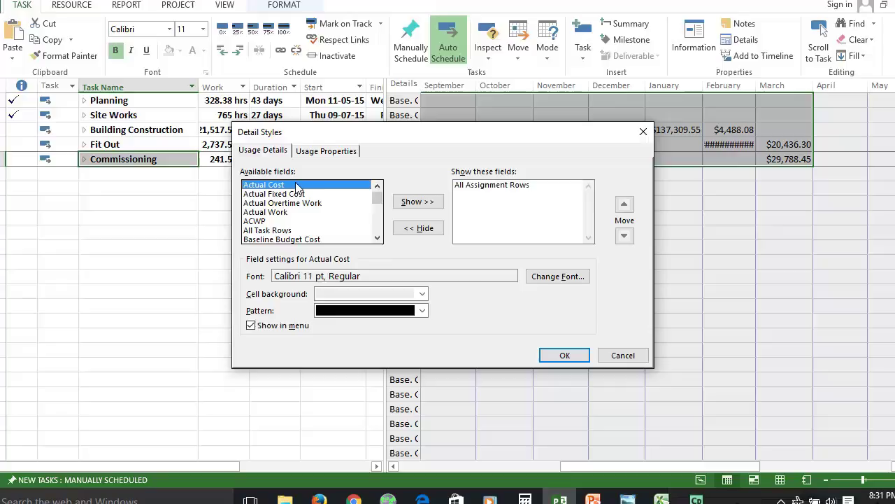
left_click(418, 201)
left_click(565, 354)
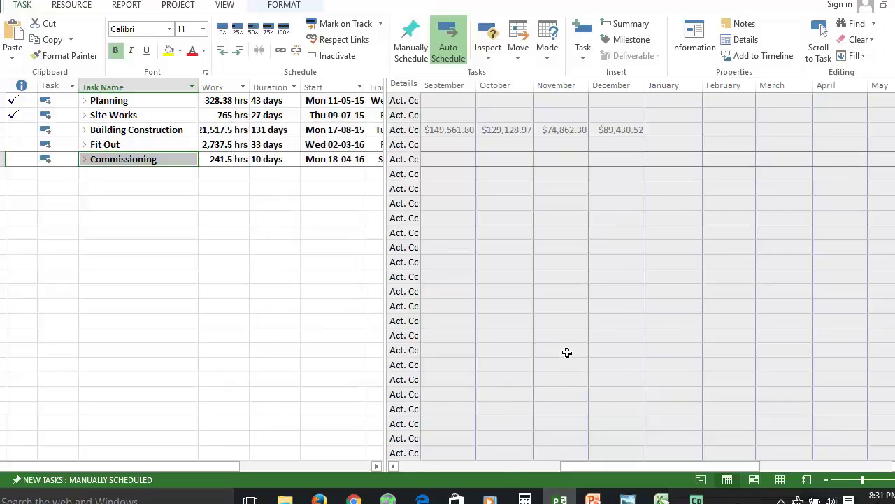
Step: Select the Actual Cost block starting at Planning's April cost, then return to Excel
left_click(635, 129)
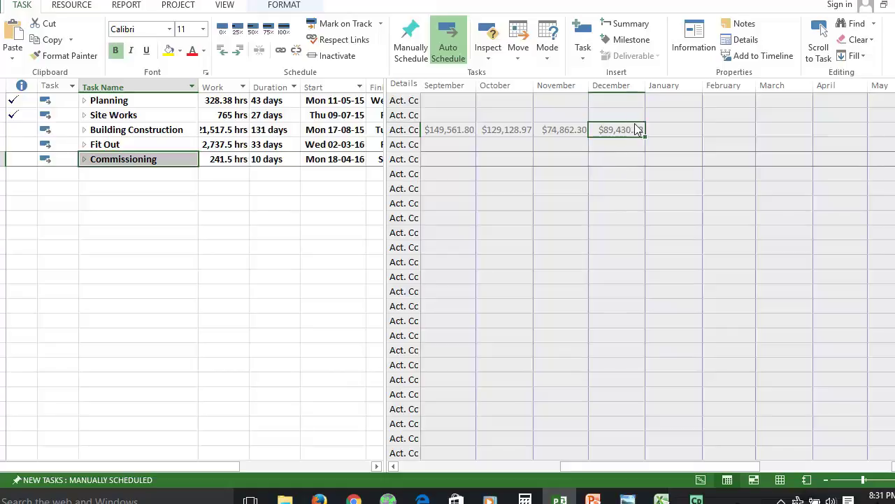
key("Left")
key("Left")
key("Left")
key("Left")
key("Left")
key("Left")
key("Left")
key("Left")
key("Left")
key("Left")
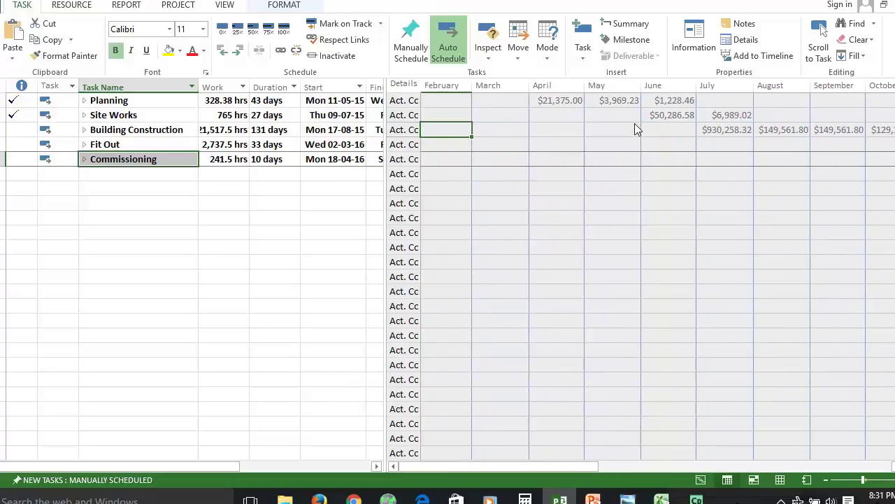
left_click(569, 101)
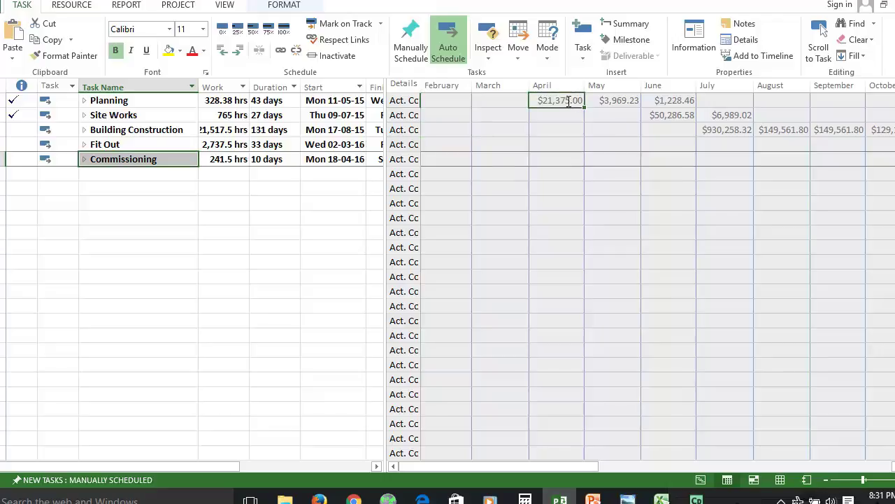
key("shift+Down")
key("shift+Down")
key("shift+Down")
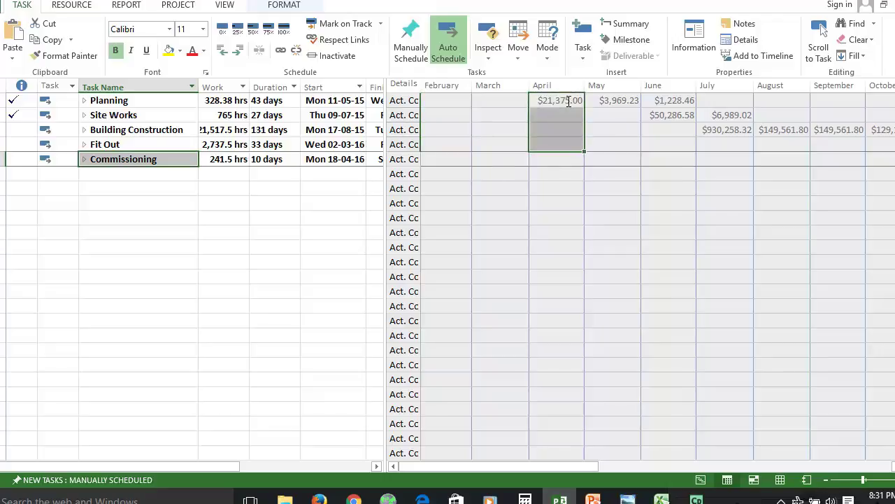
key("shift+Up")
key("shift+Right")
key("shift+Right")
key("shift+Right")
key("shift+Right")
key("shift+Right")
key("shift+Right")
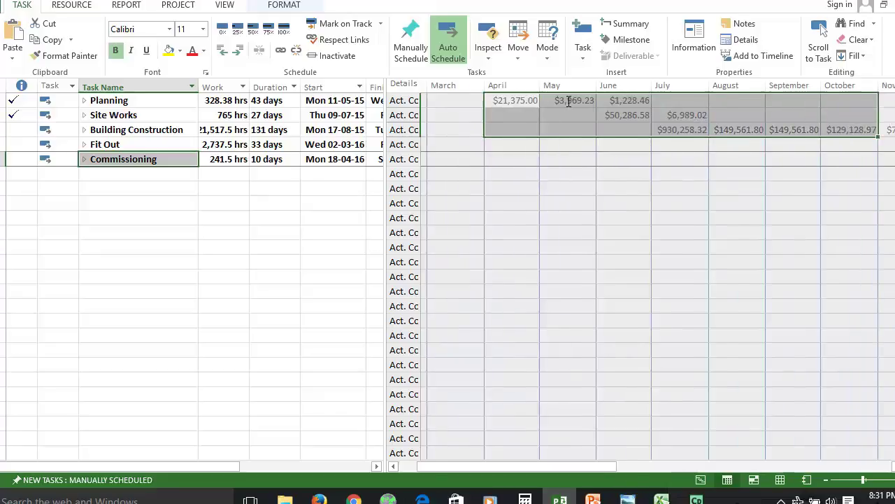
key("shift+Right")
key("shift+Right")
key("shift+Right")
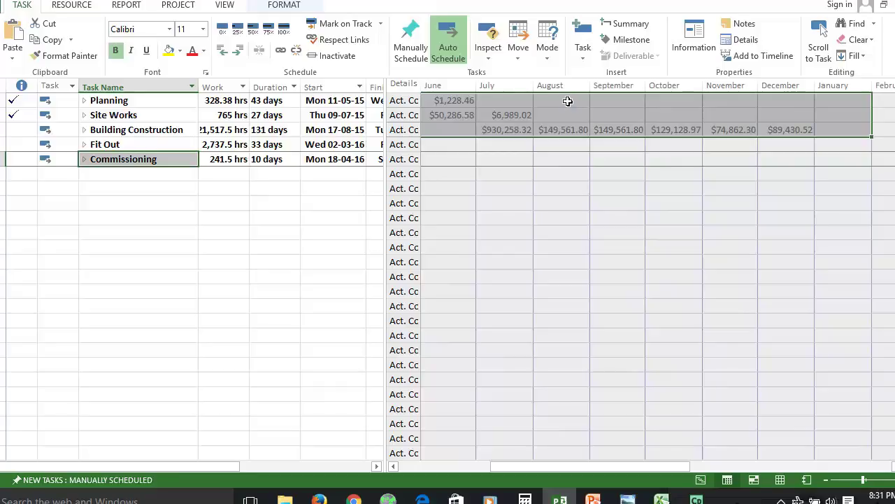
key("alt+Tab")
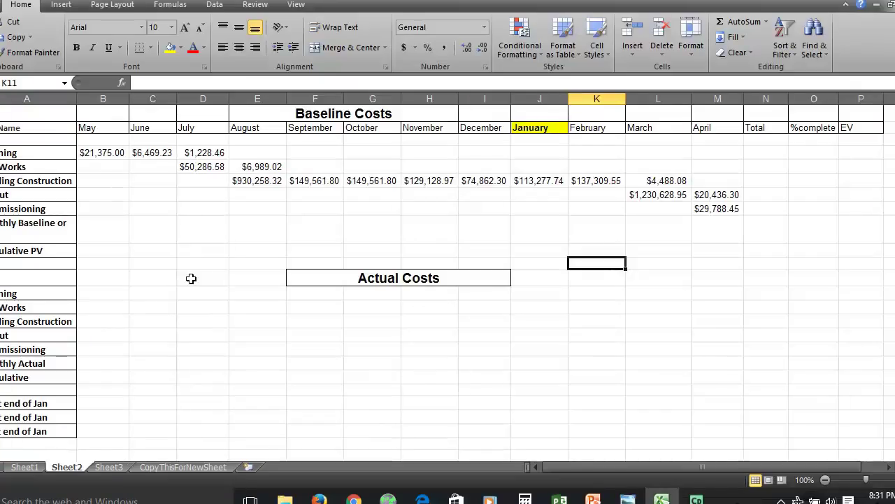
Step: Paste into the Actual Costs table at Planning's May cell, undoing the wrong Commissioning paste and retrying
left_click(102, 292)
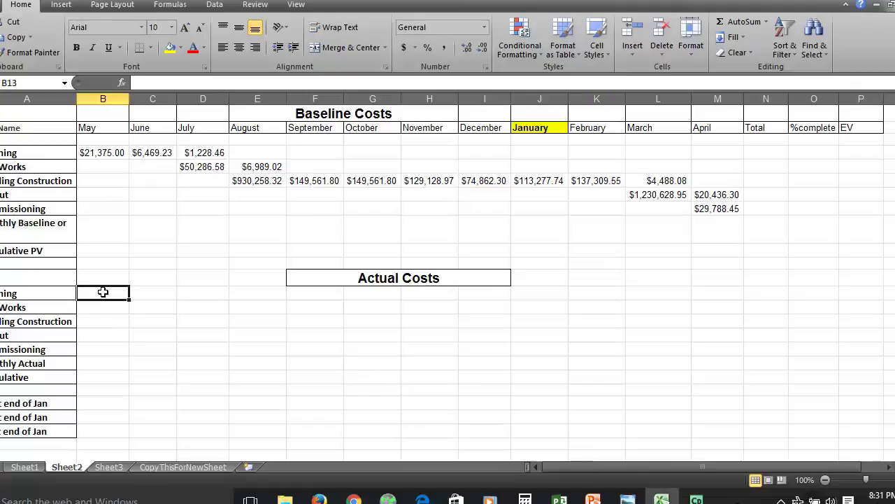
key("ctrl+v")
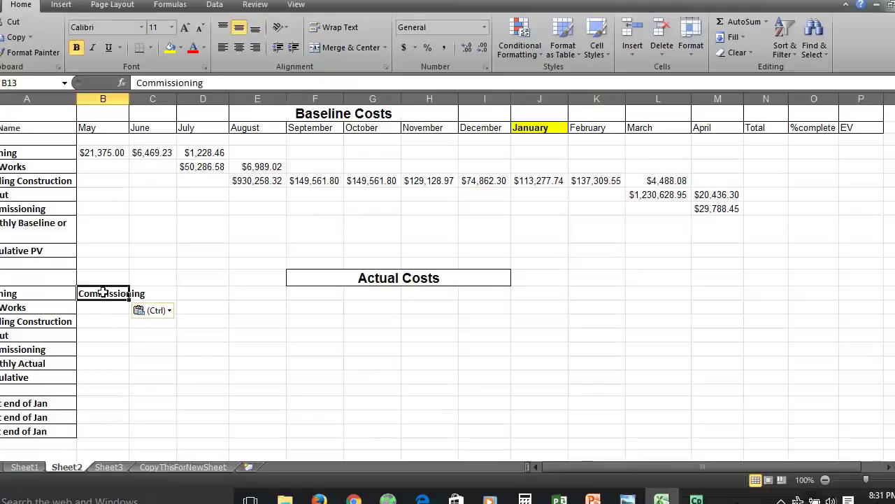
key("ctrl+z")
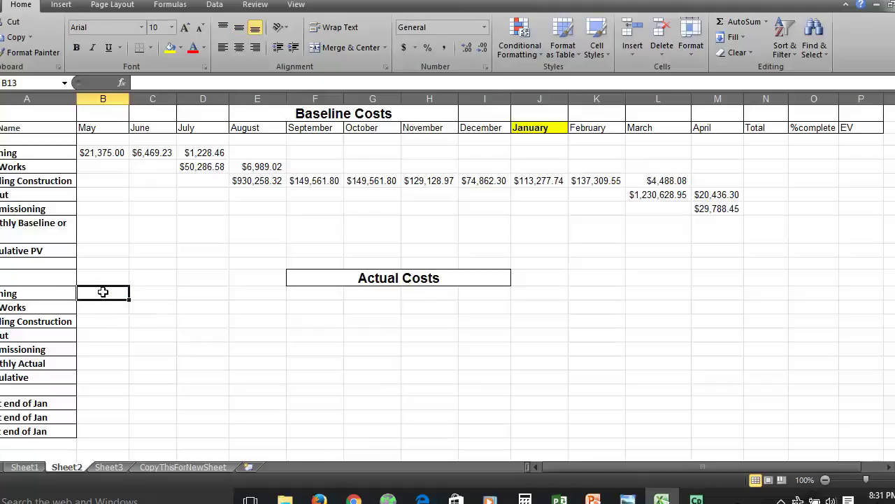
key("alt+Tab")
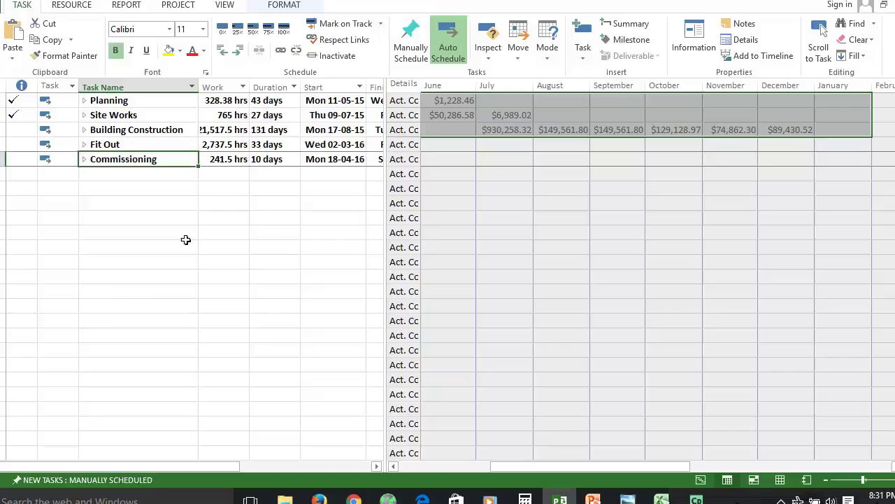
right_click(455, 119)
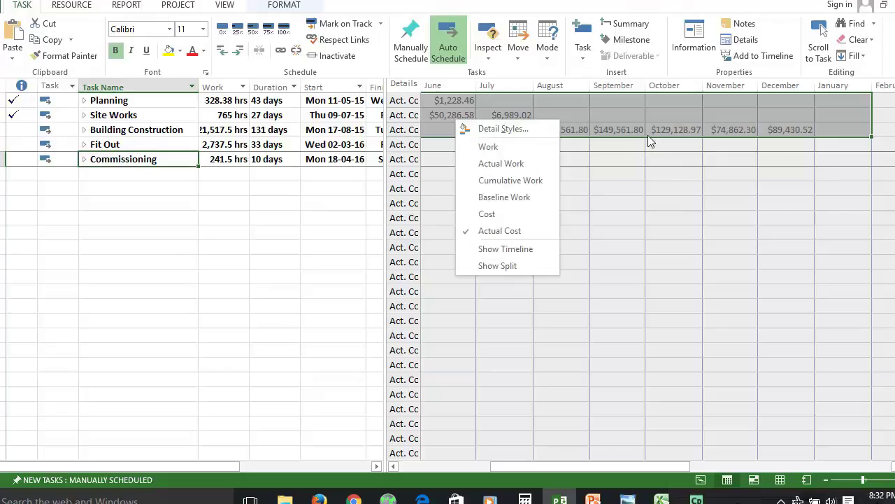
key("Escape")
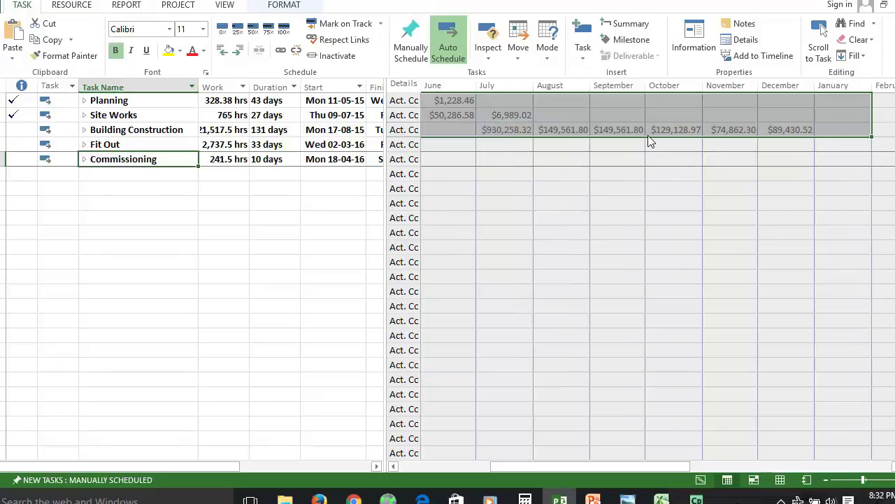
key("alt+Tab")
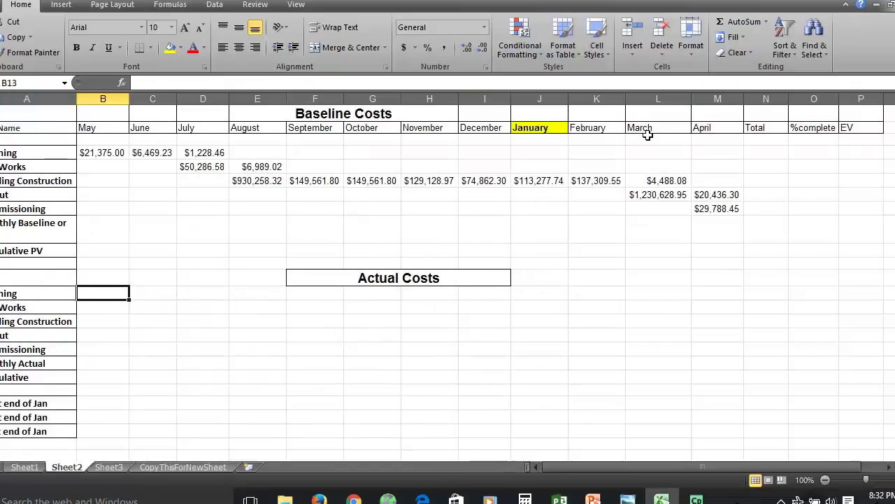
type("Commissioning")
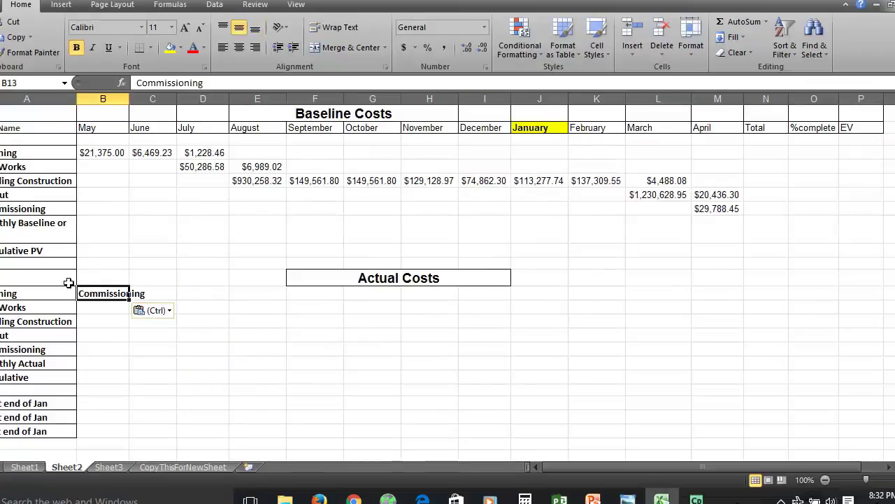
Step: Reselect the April–December actual costs for Planning through Building Construction and paste them under Actual Costs
key("alt+Tab")
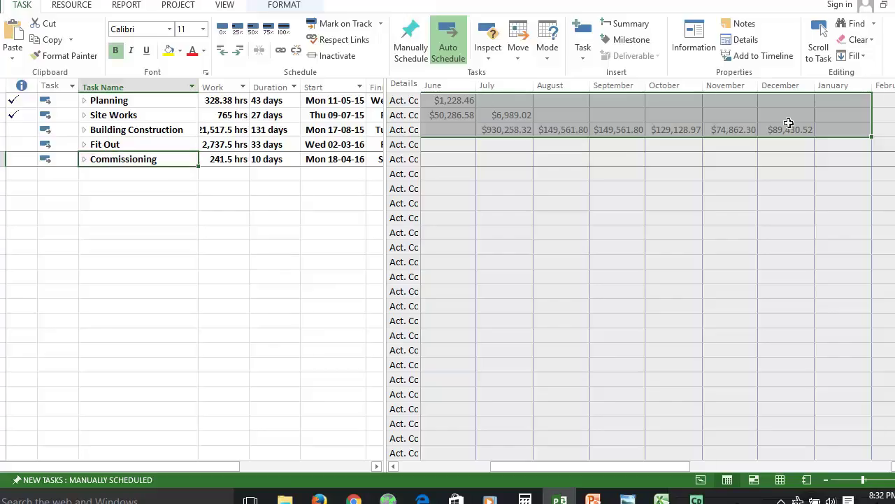
left_click(814, 128)
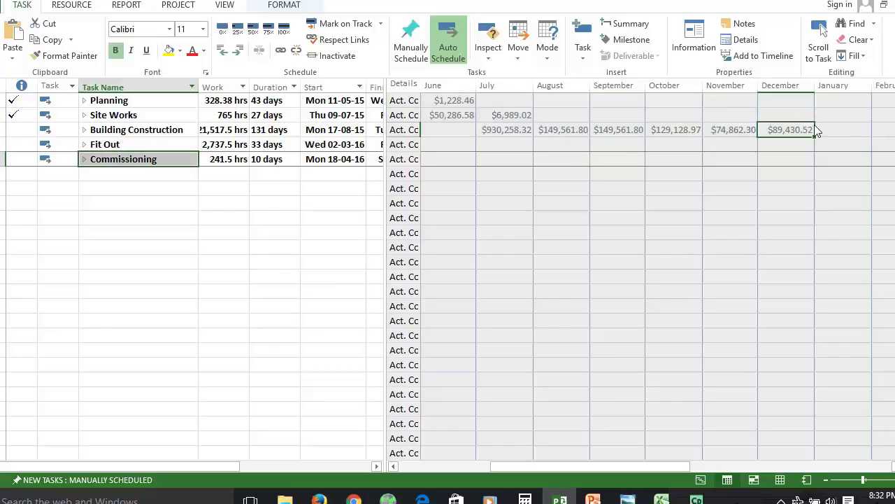
key("shift+Up")
key("shift+Up")
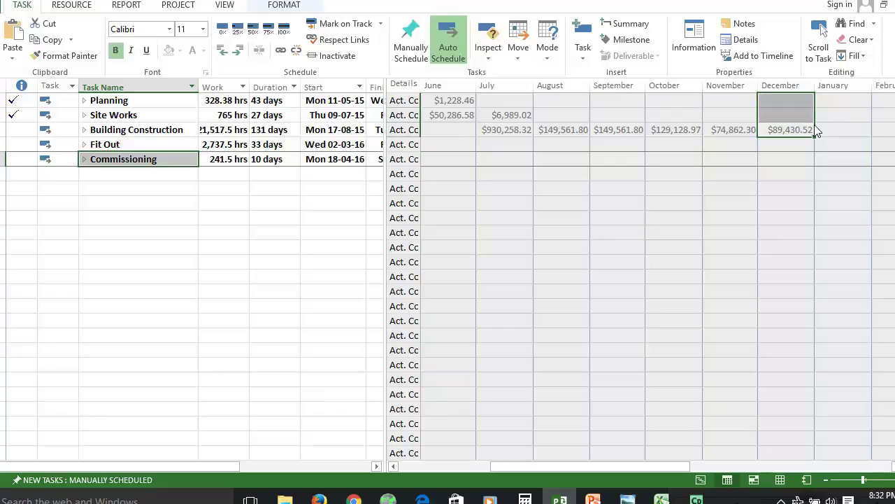
key("shift+Left")
key("shift+Left")
key("shift+Left")
key("shift+Left")
key("shift+Left")
key("shift+Left")
key("shift+Left")
key("shift+Right")
key("shift+Right")
key("shift+Right")
key("shift+Right")
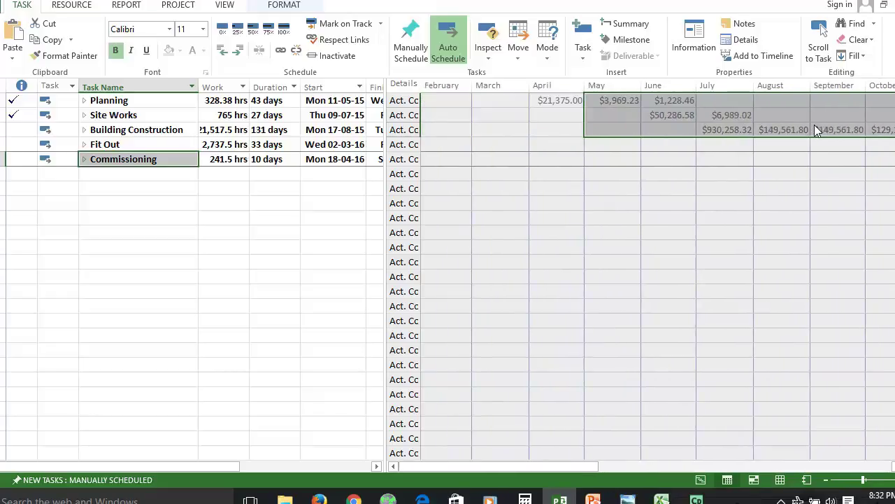
key("shift+Left")
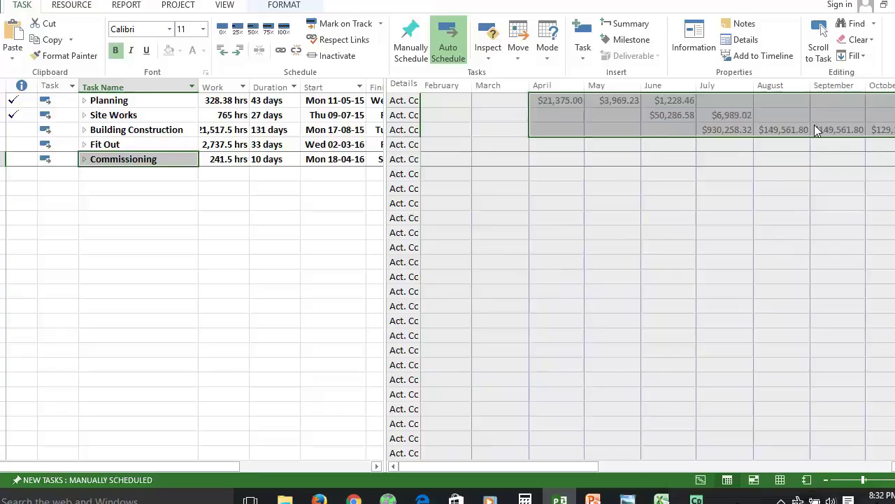
key("alt+Tab")
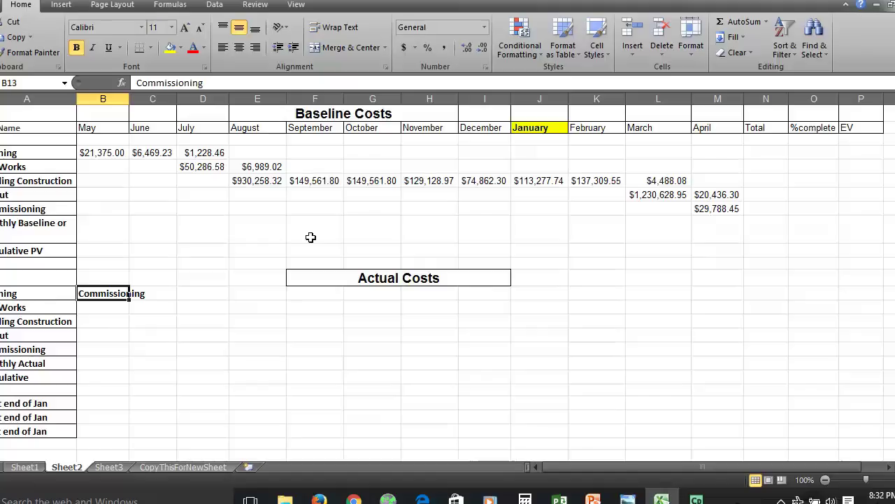
type("$21,375.00\t$3,969.23\t$1,228.46\t\t\t\t\t\t \t\t$50,286.58\t$6,989.02\t\t\t\t\t \t\t\t$930,258.32\t$149,561.80\t$149,561.80\t$129,128.97\t$74,862.30\t$89,430.52")
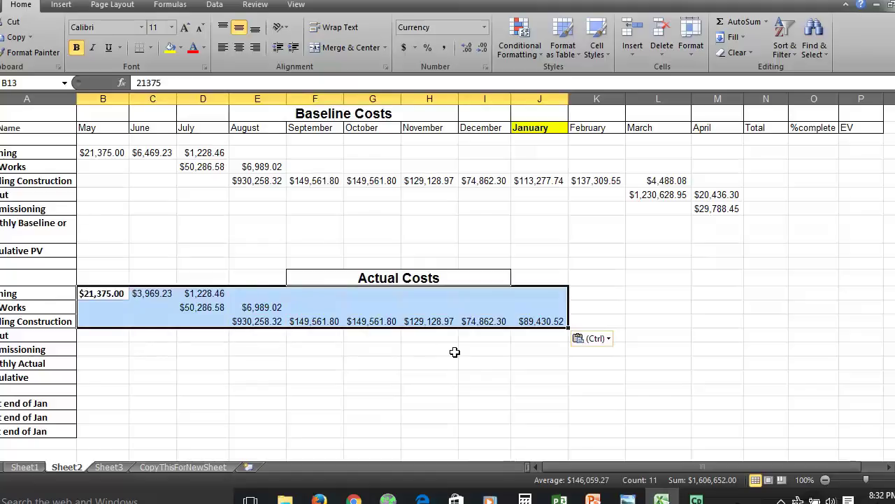
left_click(521, 376)
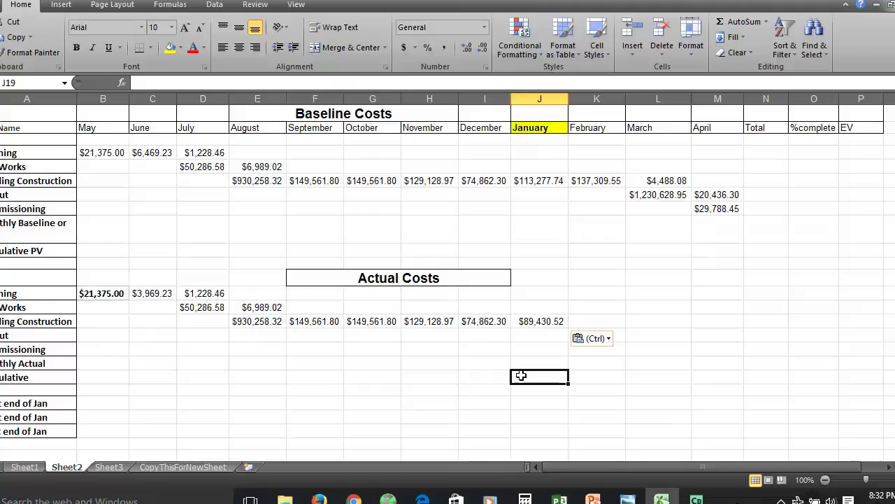
left_click(809, 141)
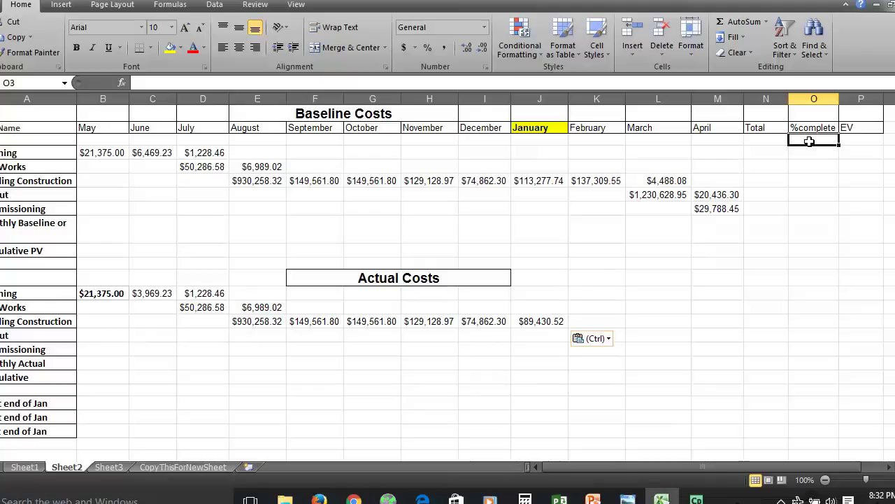
key("alt+Tab")
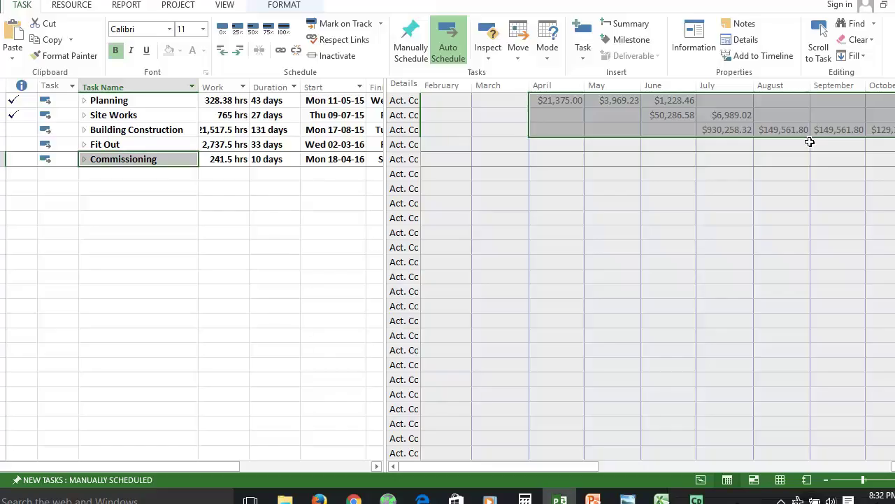
Step: Insert a % Complete column beside Work and copy the five percentages (100%, 100%, 78%, 0%, 0%)
left_click(218, 89)
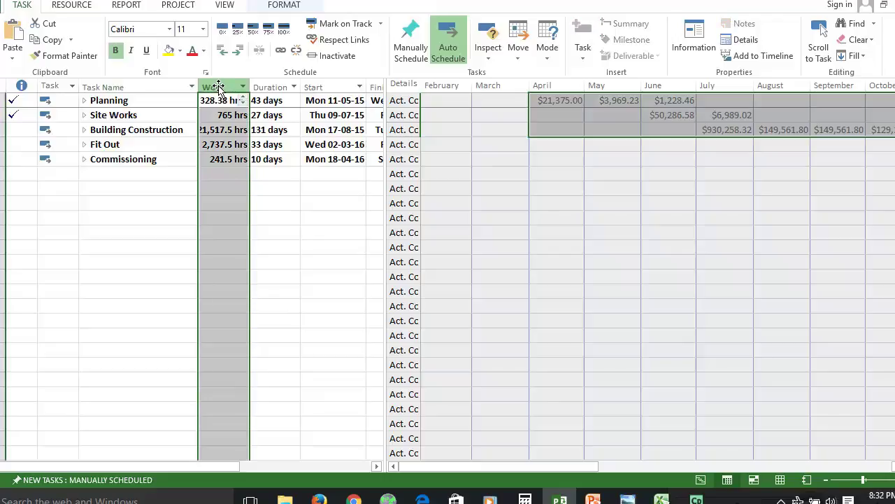
right_click(218, 87)
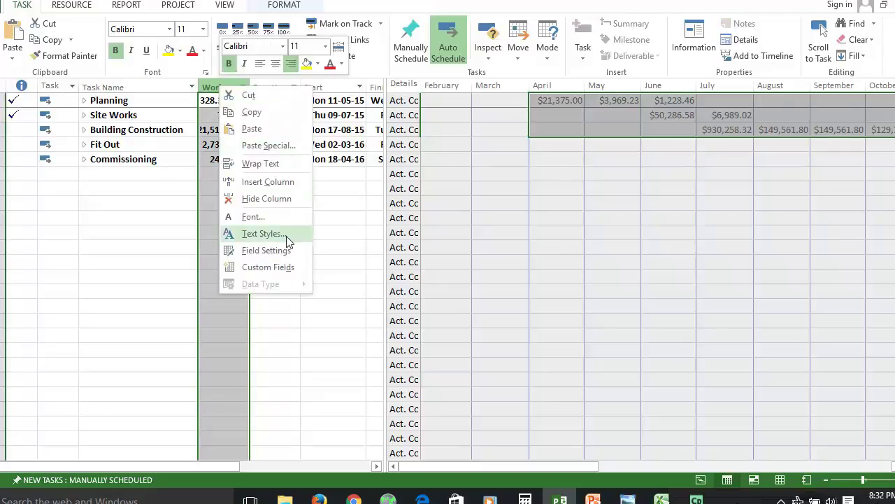
left_click(283, 182)
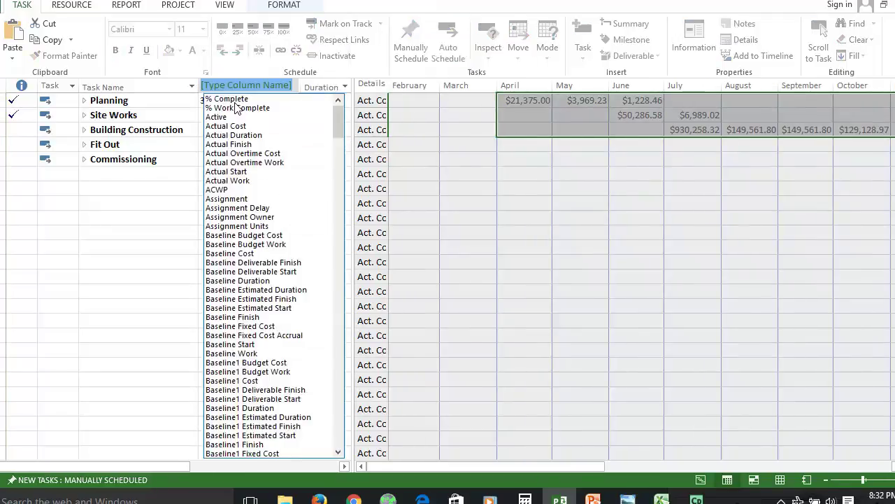
key("Escape")
left_click(233, 100)
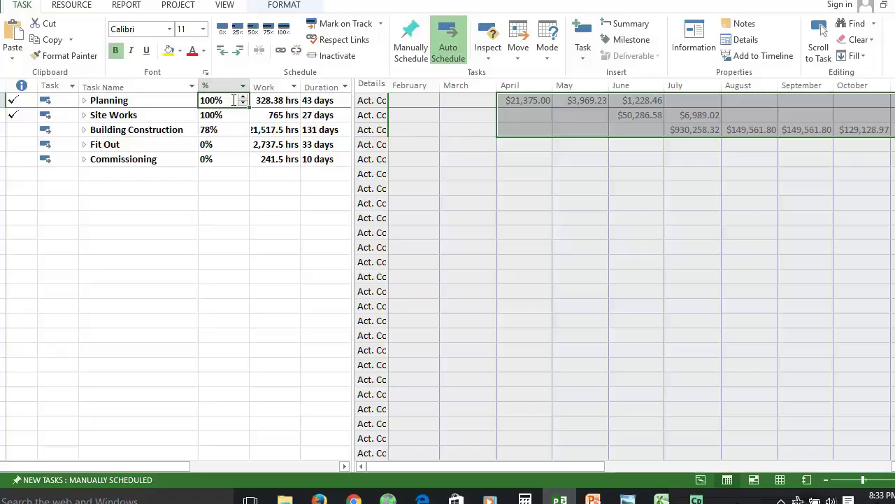
left_click_drag(223, 157, 217, 117)
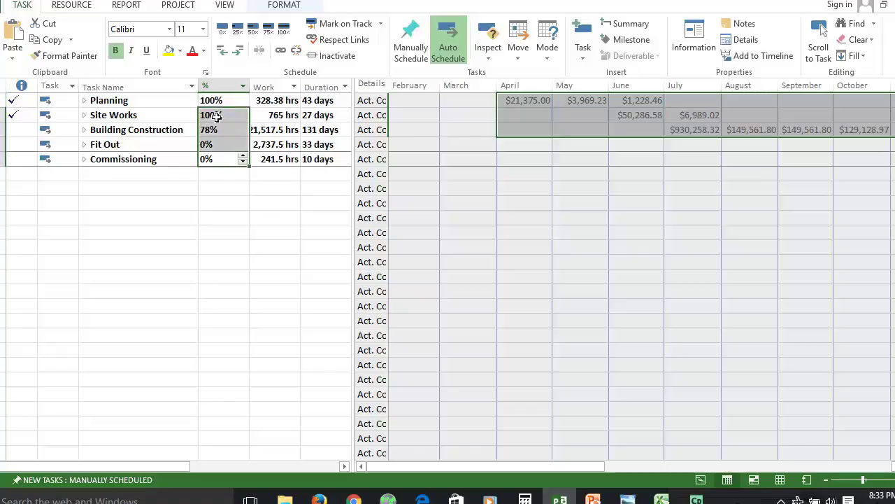
left_click(212, 86)
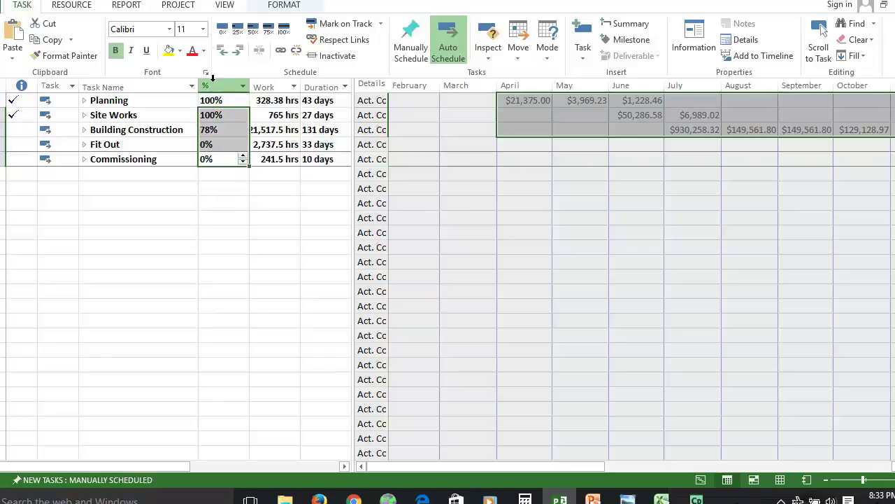
left_click(213, 80)
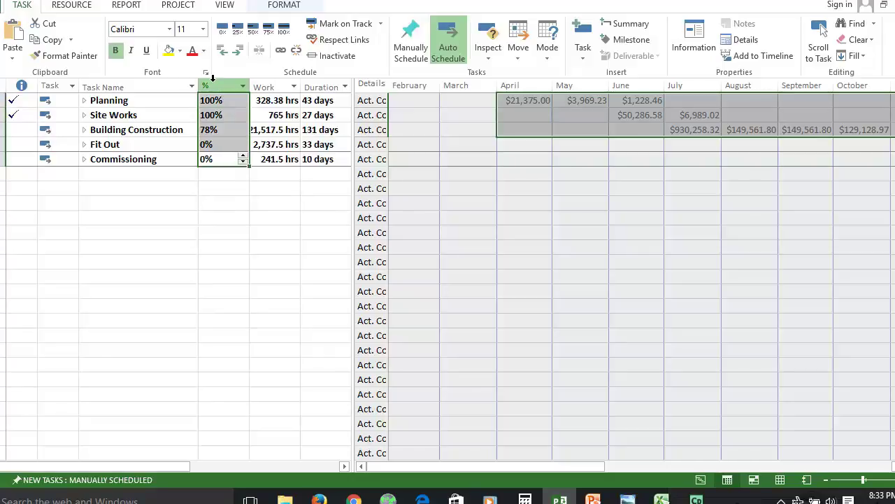
key("alt+Tab")
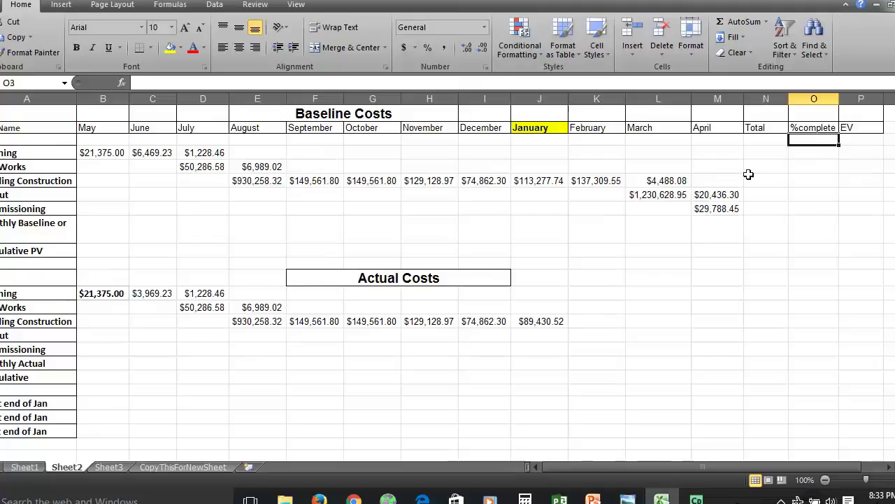
Step: Paste the Project % Complete values (100%, 100%, 78%, 0%, 0%) into column O from O2
type("% Complete 100% 100% 78% 0% 0%")
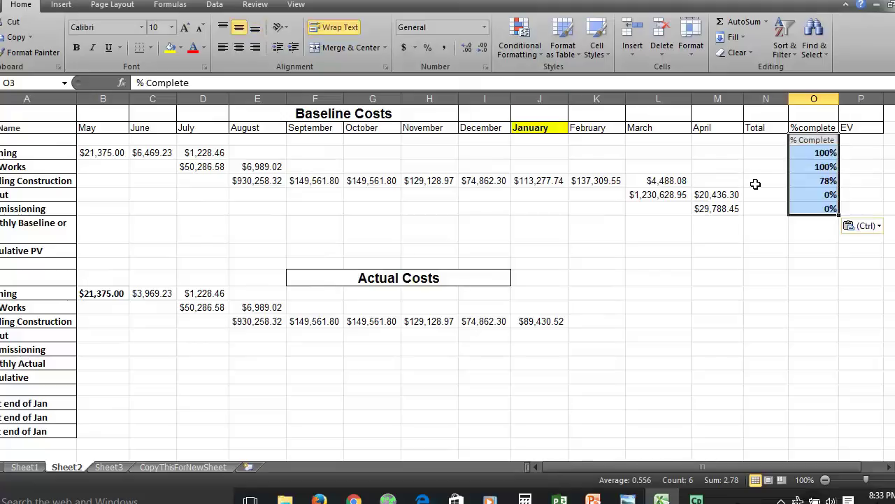
key("ctrl+z")
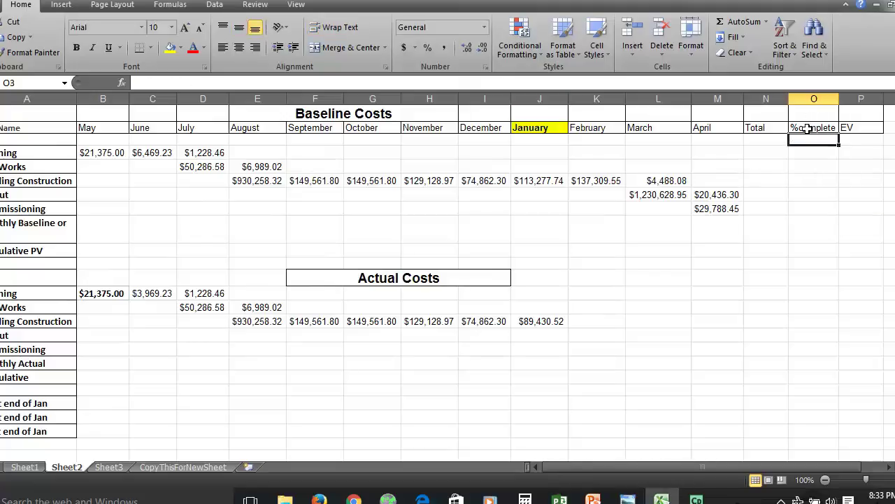
left_click(807, 129)
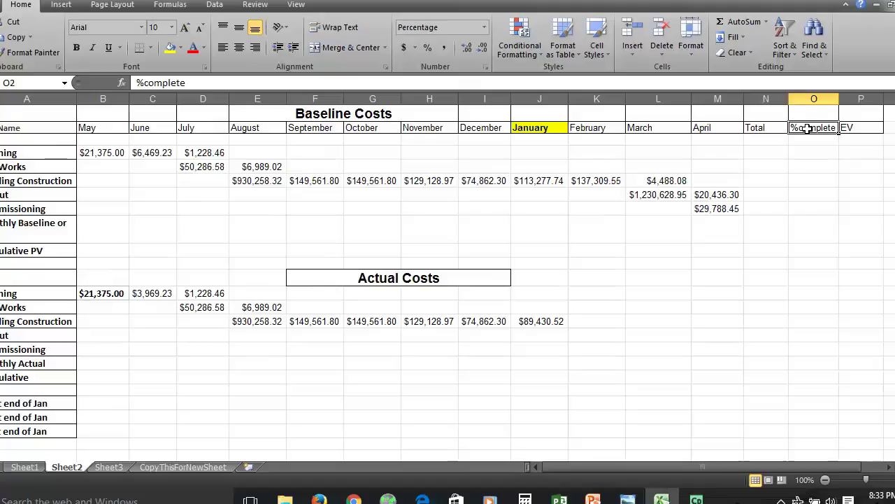
type("% Complete 100% 100% 78% 0% 0%")
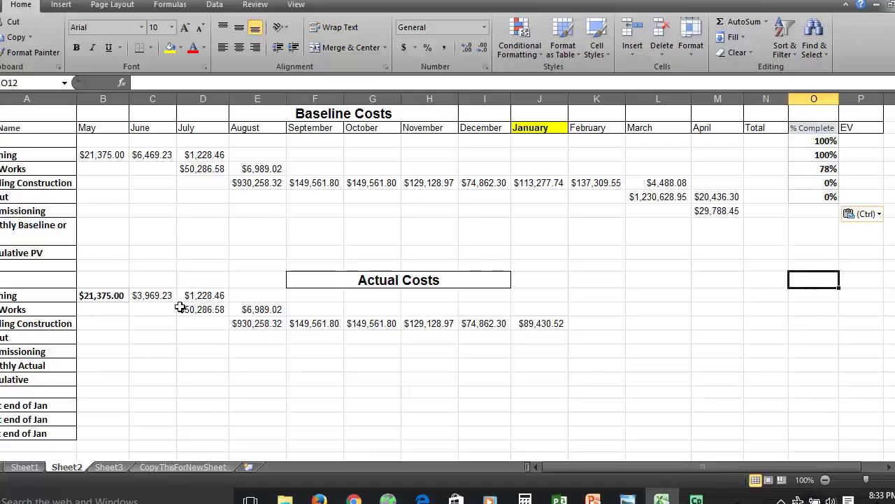
Step: Show Sheet1 scrolled right to its Total, %complete and EV columns, with EV totalling $1,403,338.17
left_click(32, 470)
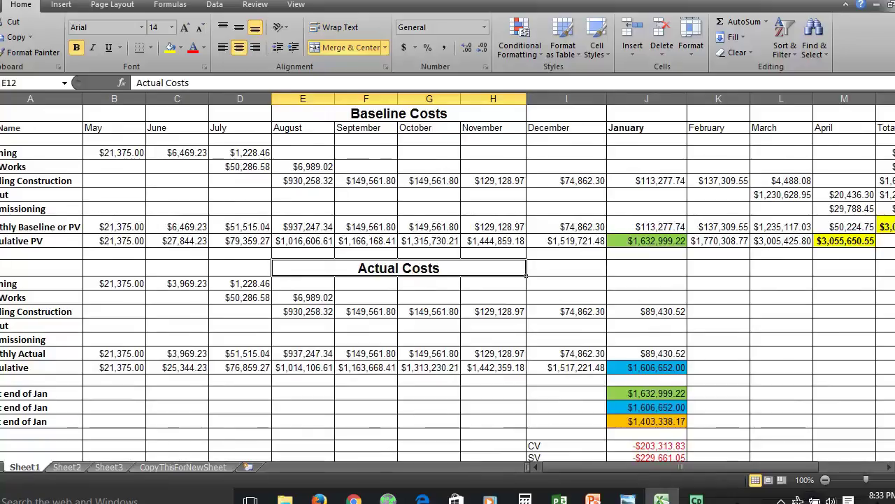
left_click(890, 467)
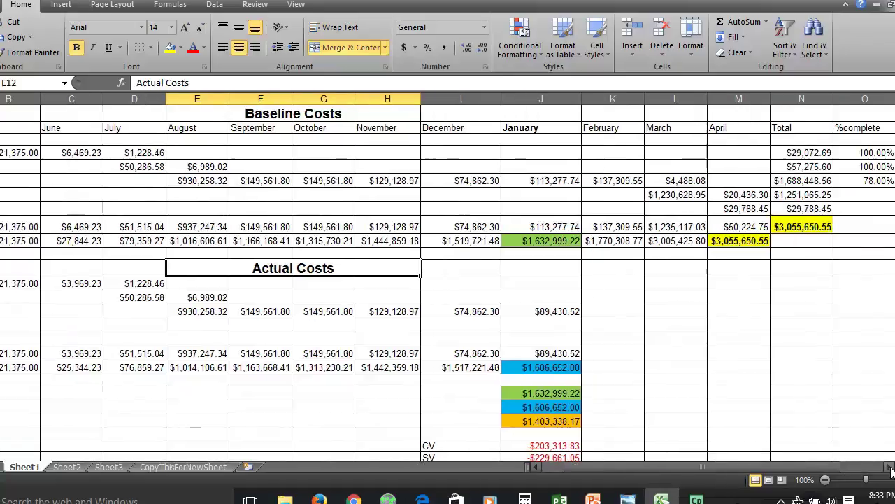
left_click(891, 467)
left_click(891, 467)
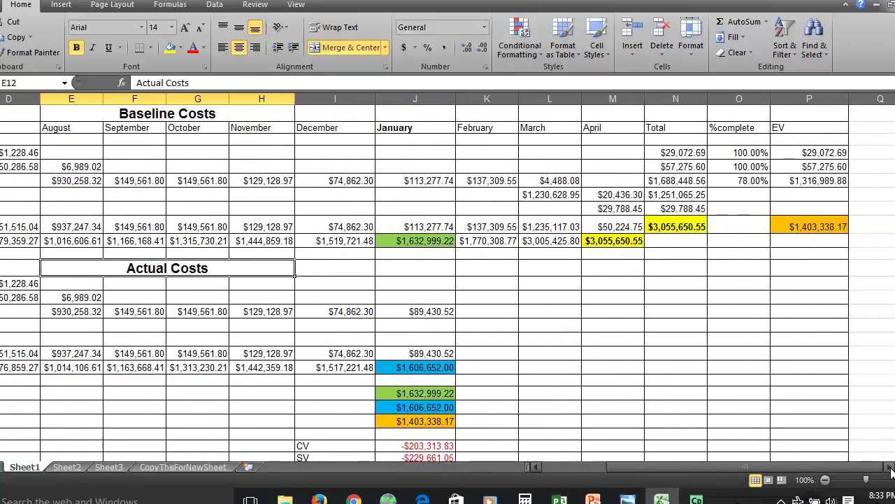